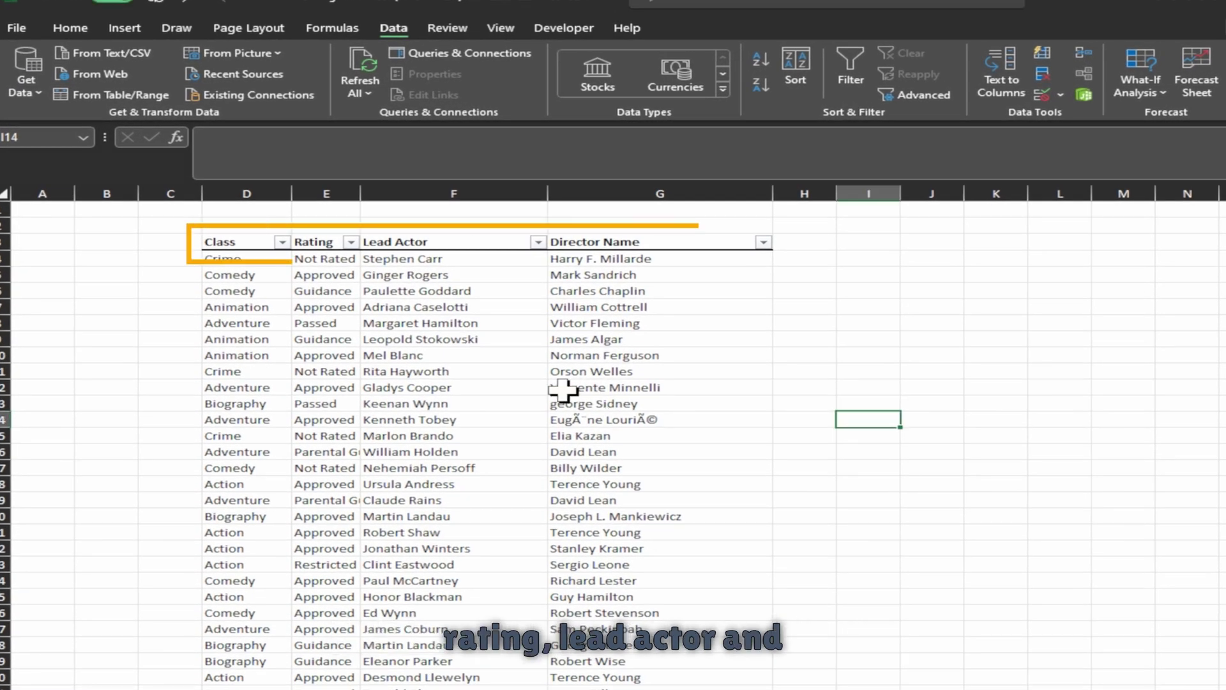
Load the movie table into Power Query and filter Director Name to Terence Young only
left_click(505, 370)
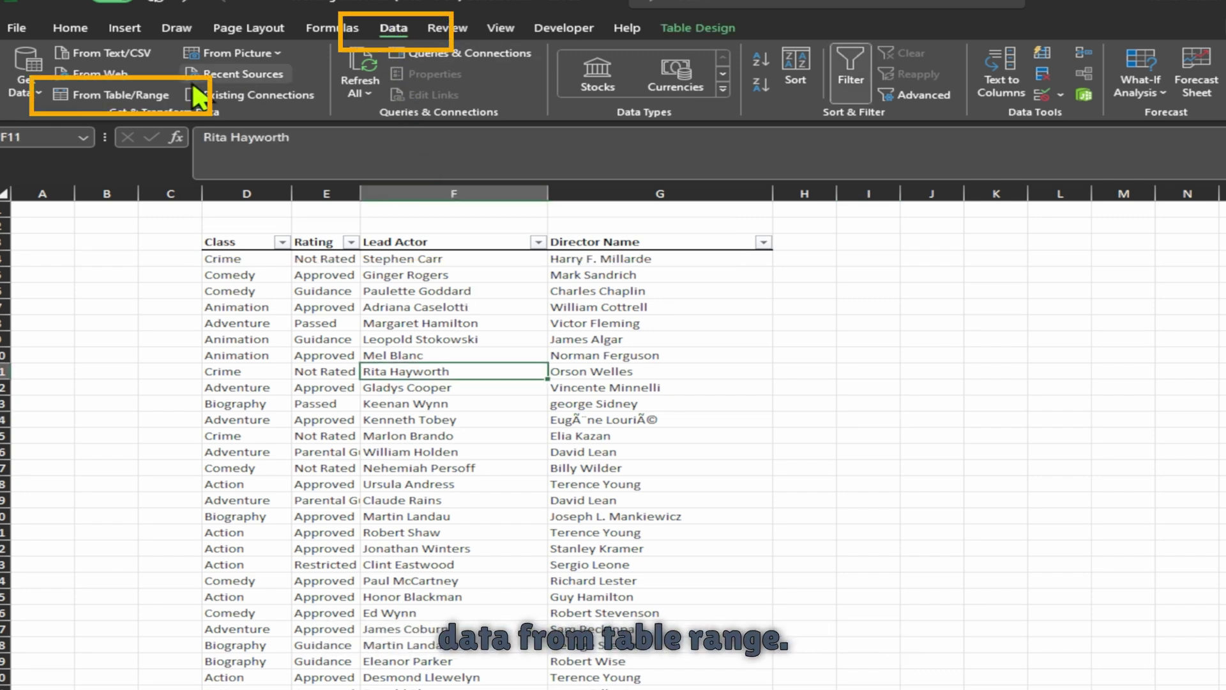
left_click(127, 96)
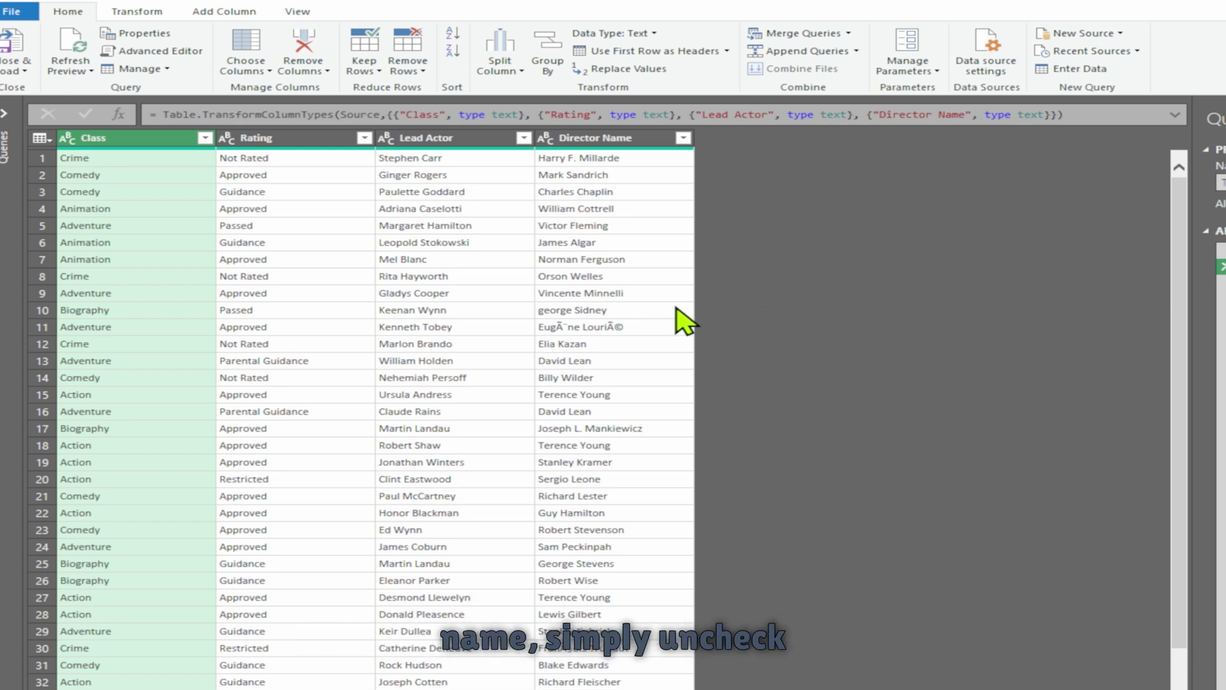
left_click(683, 138)
left_click(402, 308)
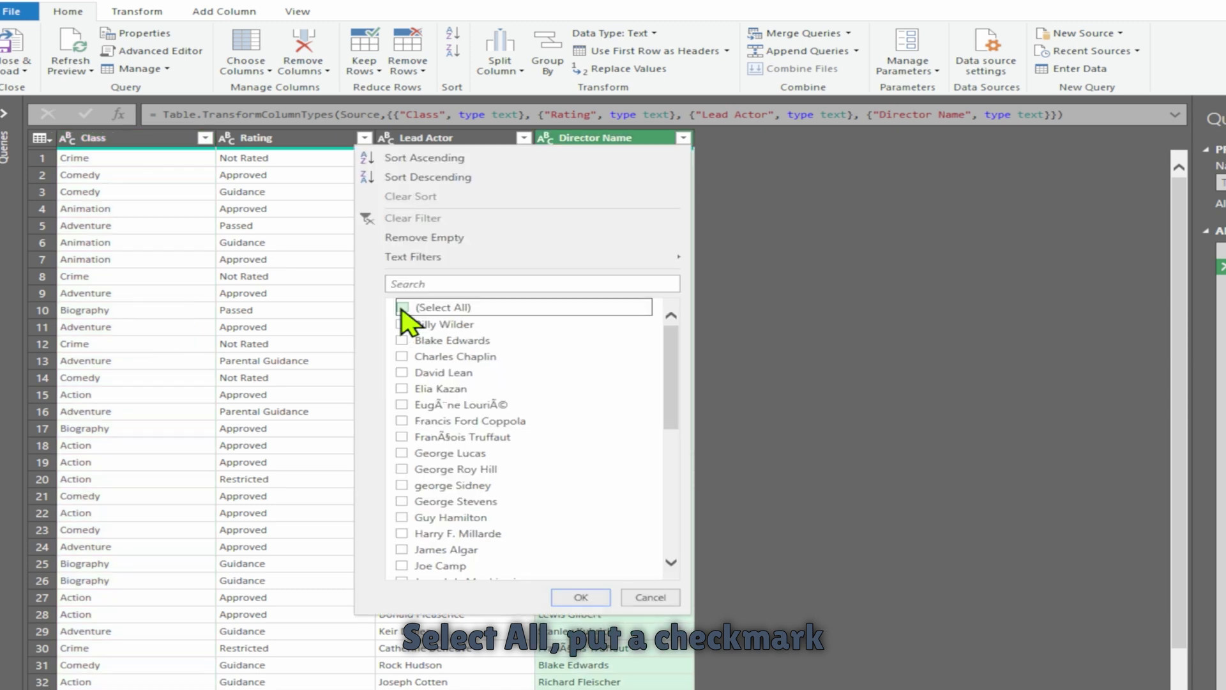
scroll(587, 439, "down", 6)
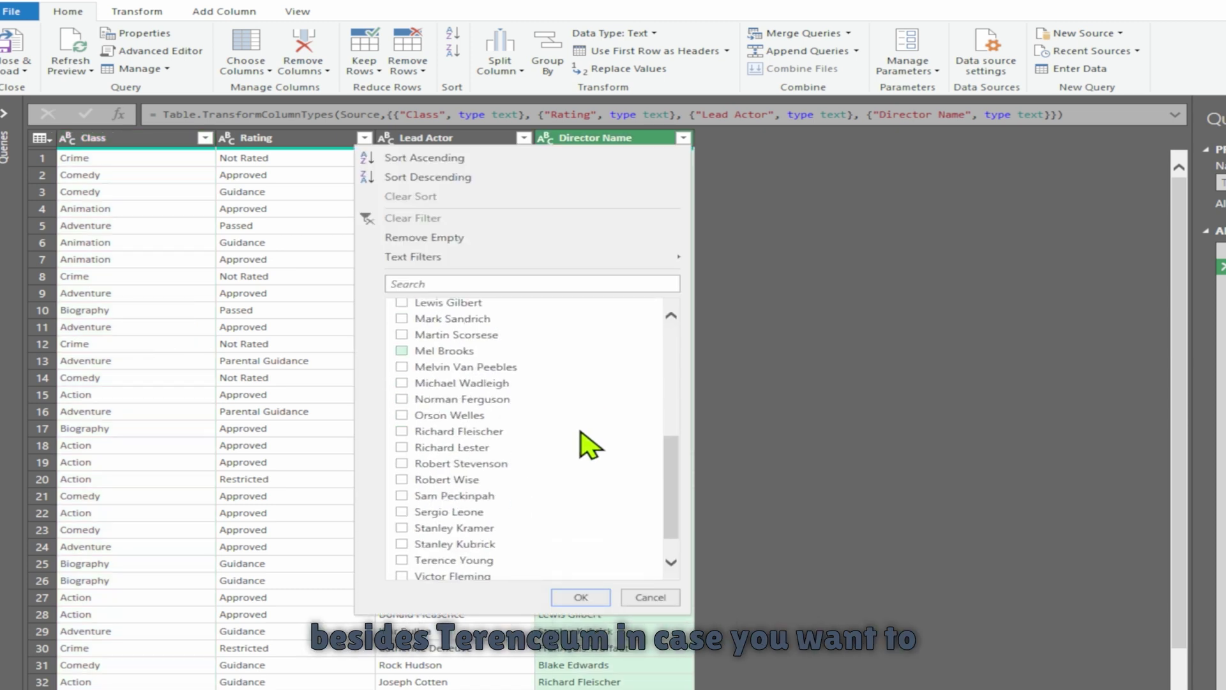
scroll(583, 433, "down", 1)
left_click(409, 525)
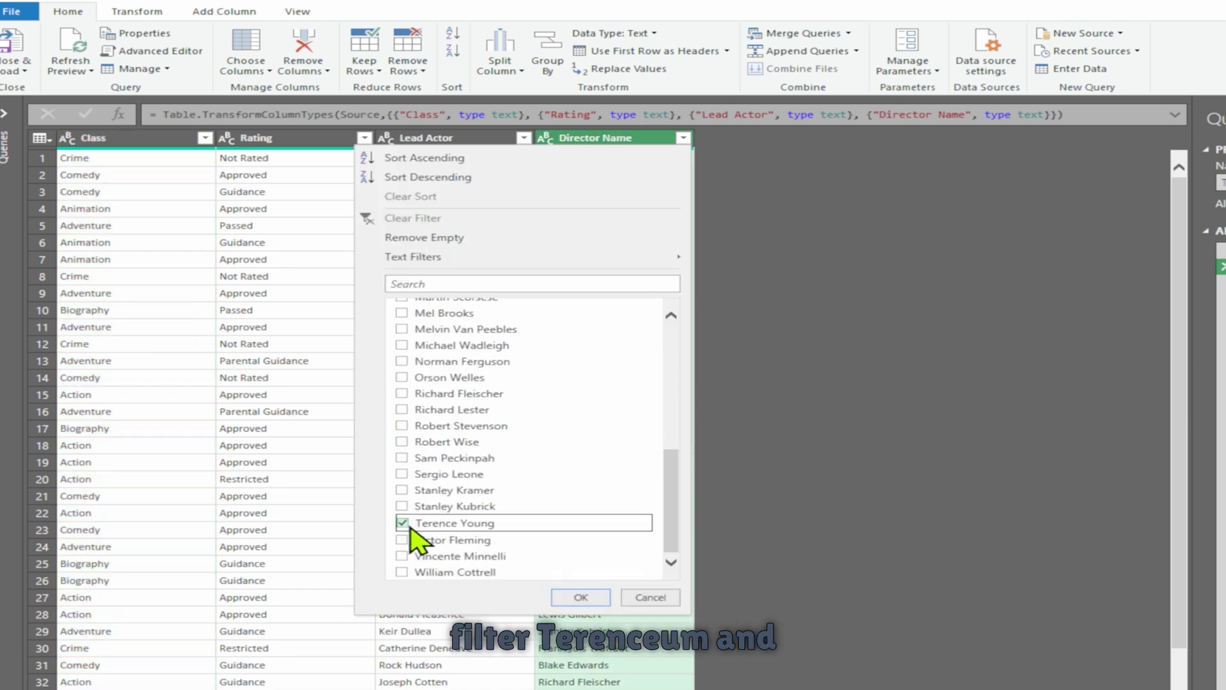
left_click(585, 596)
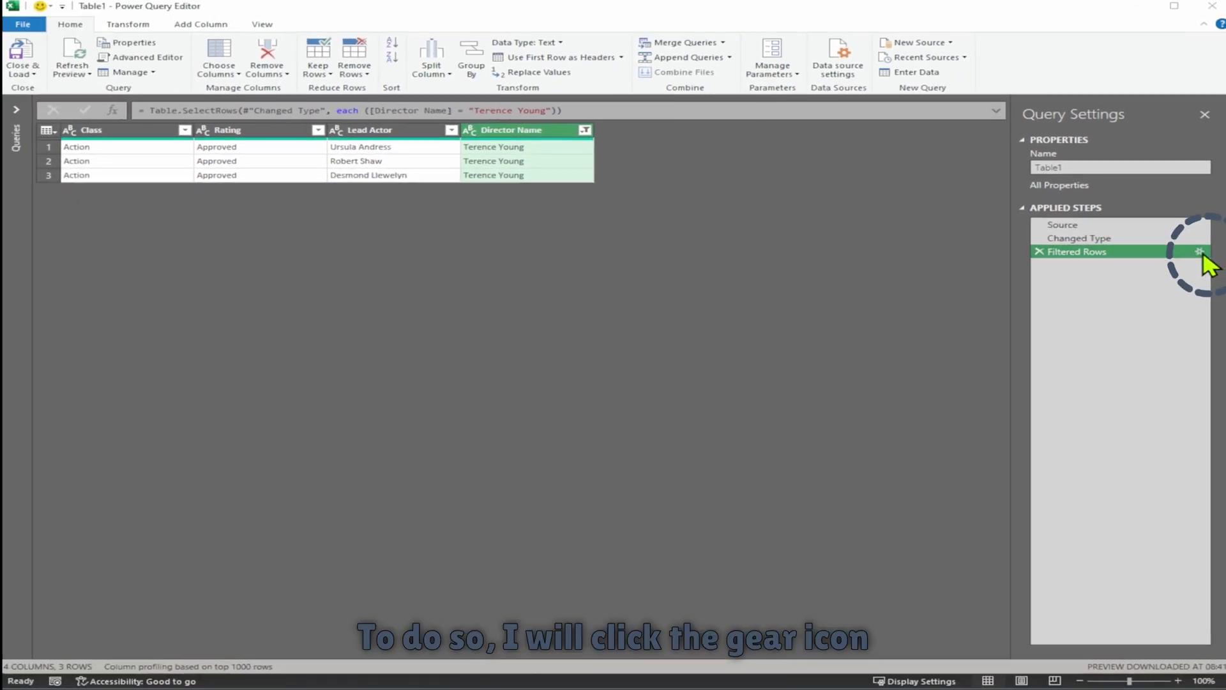
Change the Director Name filter from equals Terence Young to begins with 'George'
left_click(1199, 251)
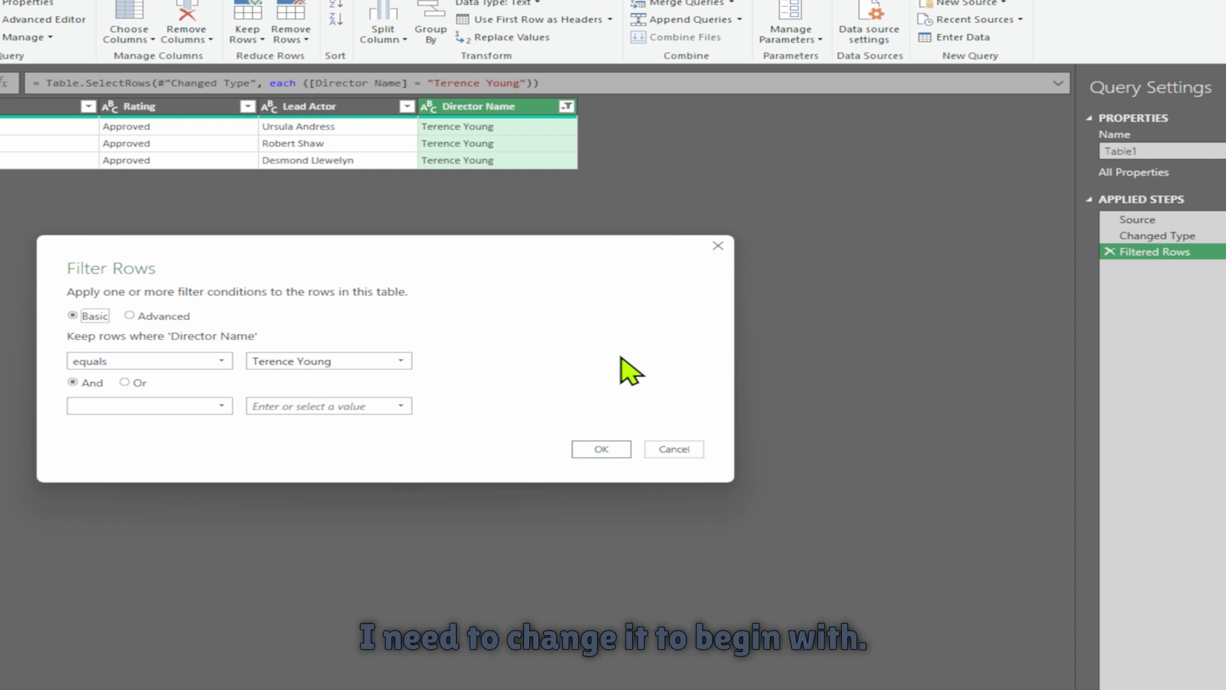
left_click(218, 361)
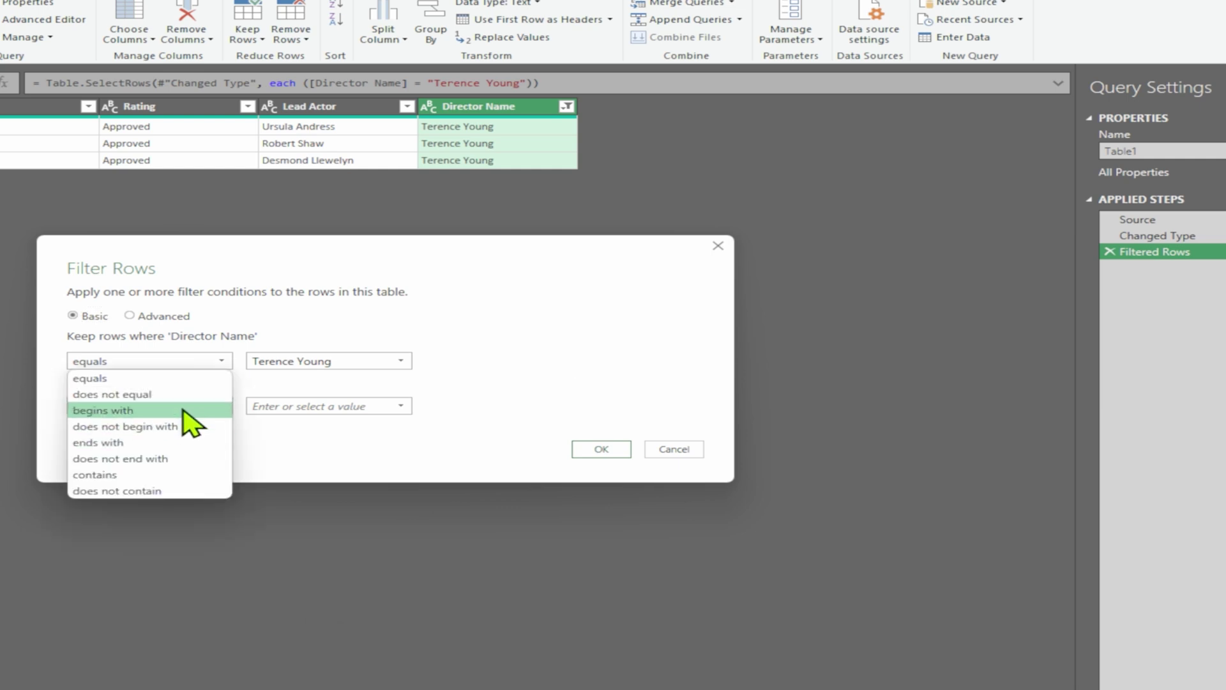
left_click(184, 410)
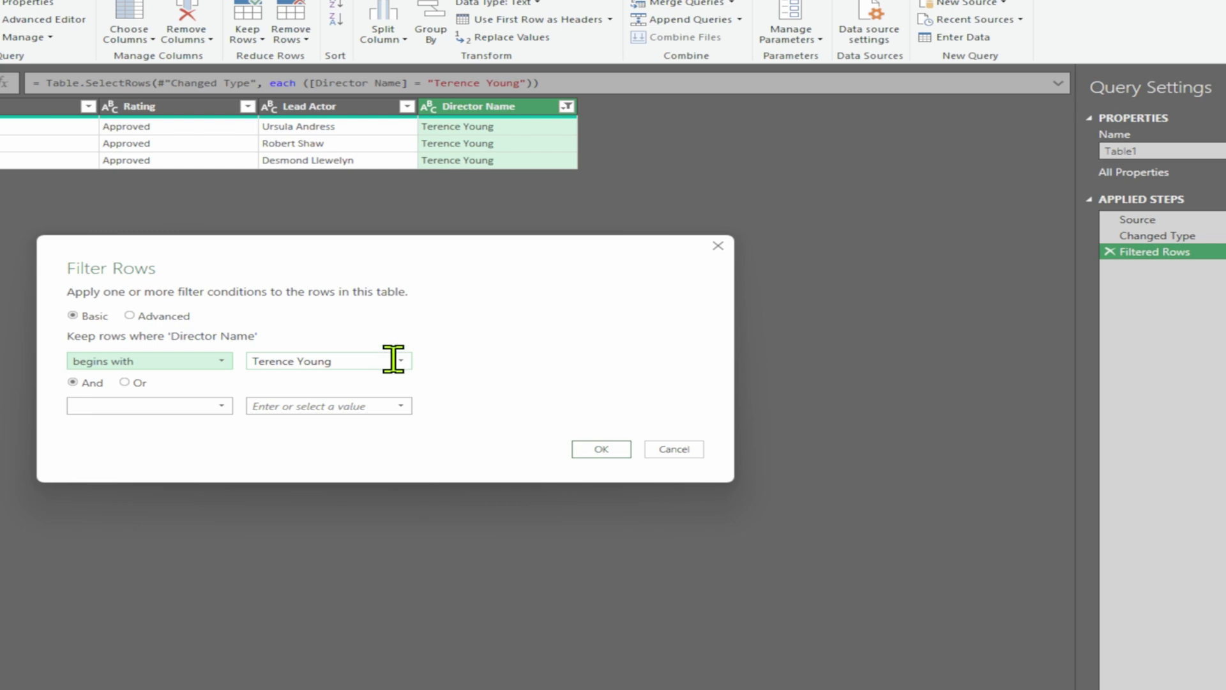
left_click_drag(364, 358, 213, 364)
type("G")
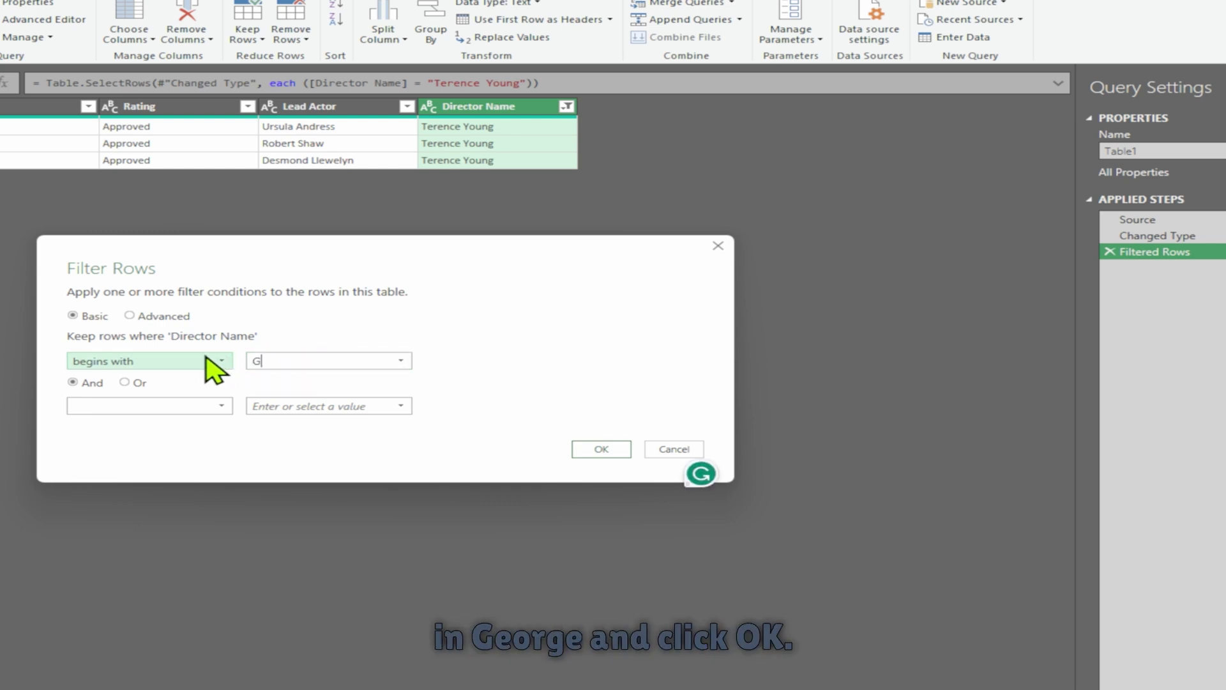
type("eorge")
left_click(613, 450)
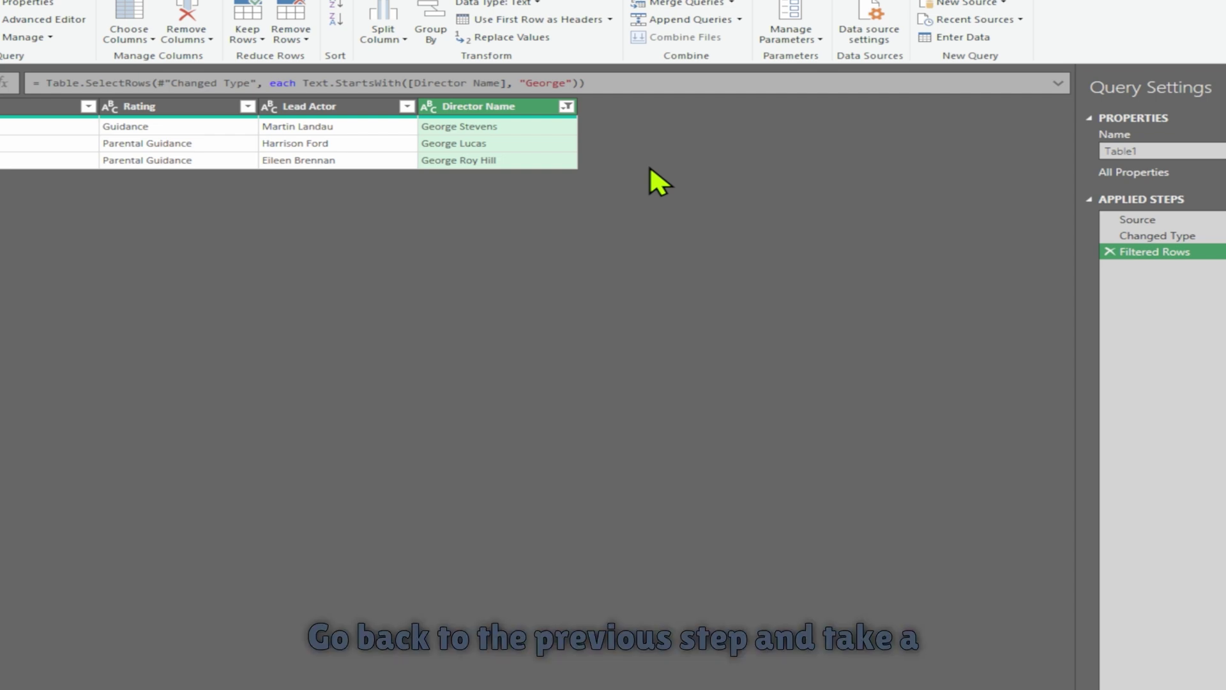
Insert a Capitalize Each Word step on Director Name before the Filtered Rows step
left_click(1150, 236)
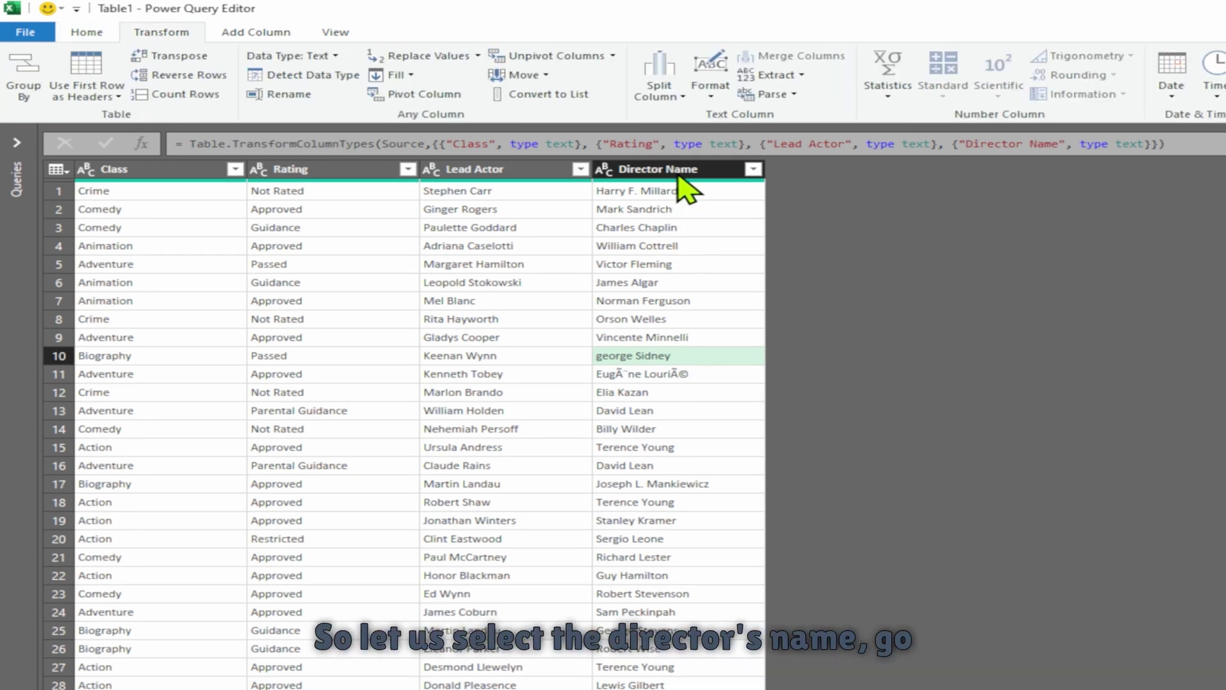
left_click(681, 170)
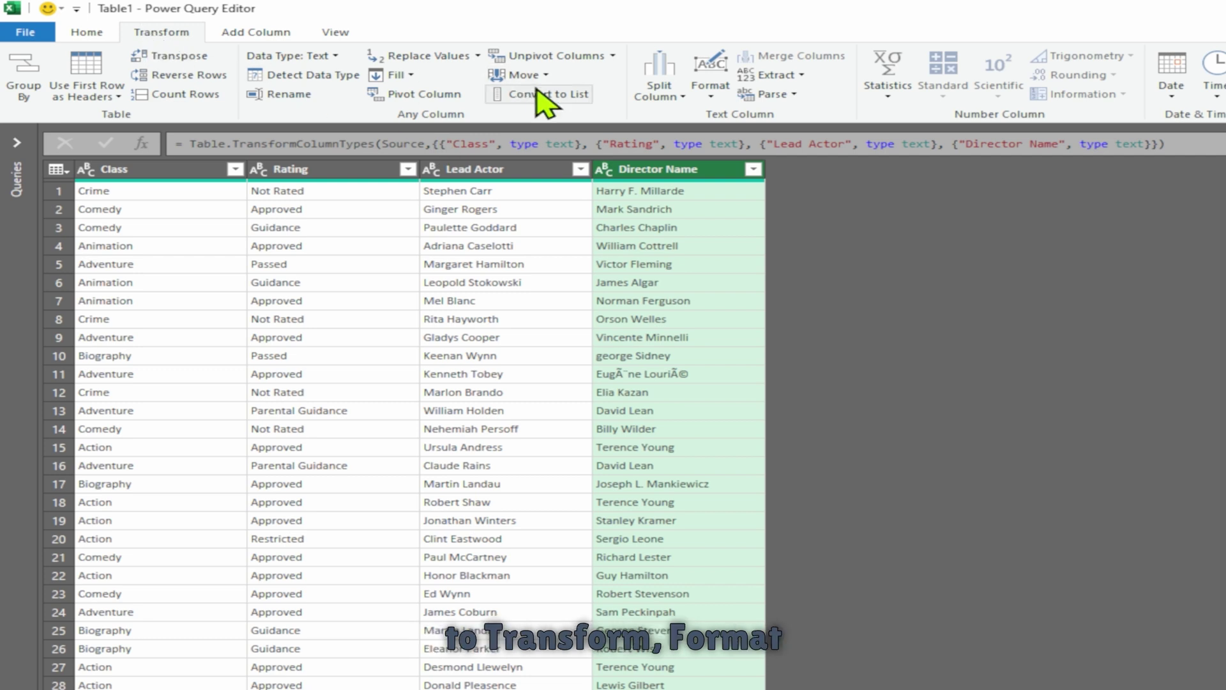
left_click(713, 90)
left_click(798, 153)
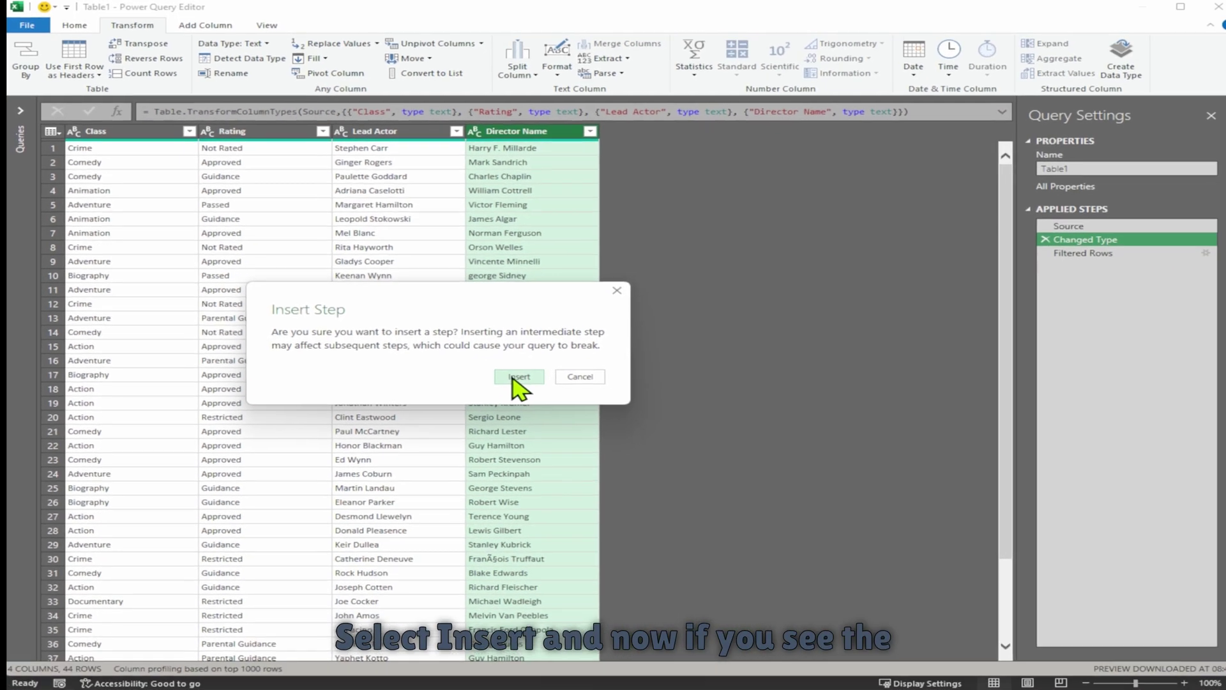
left_click(640, 469)
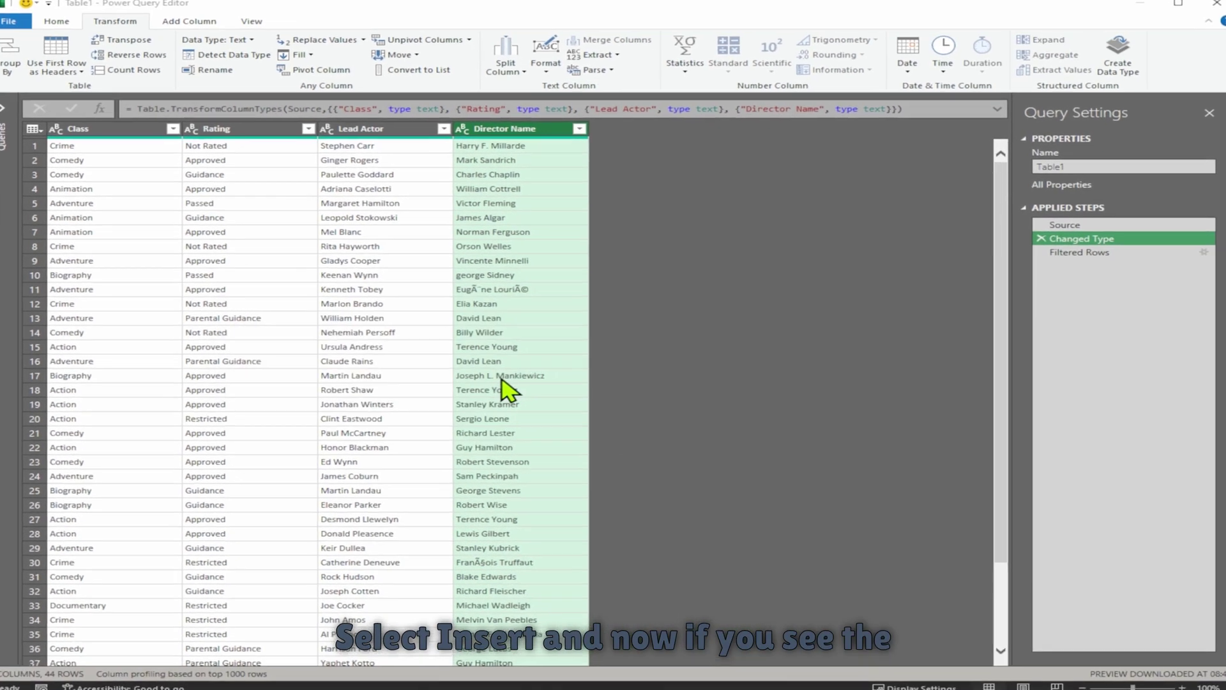
left_click(1104, 276)
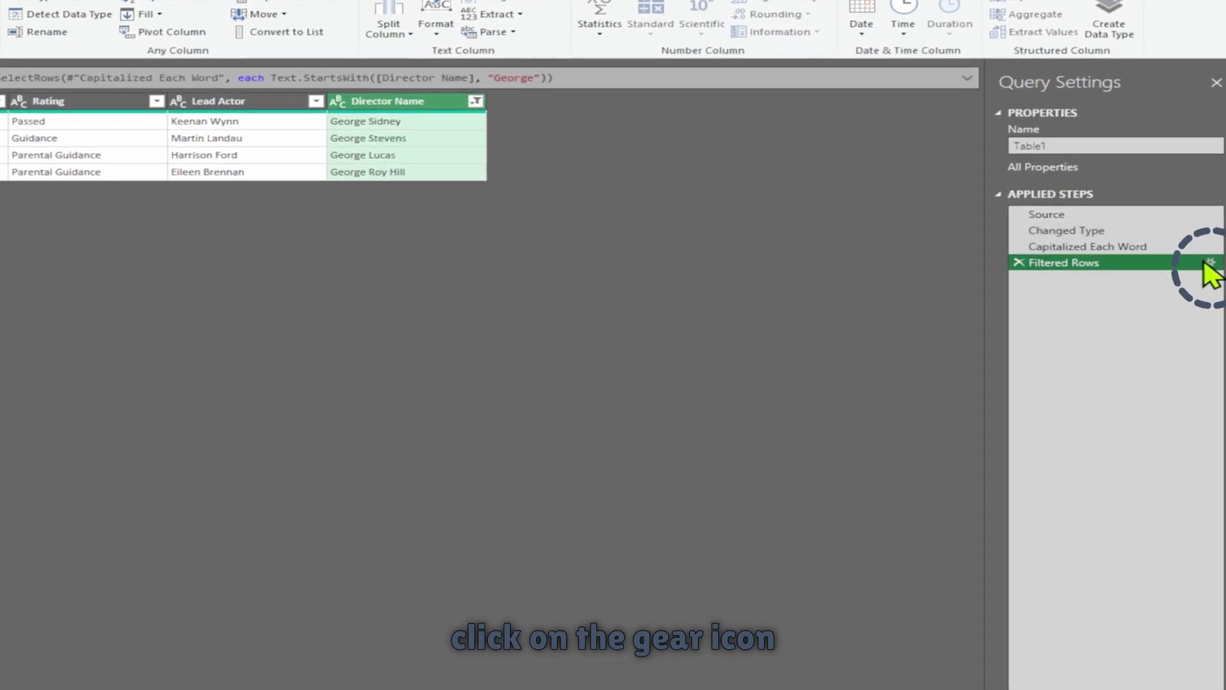
In advanced filter mode, set the second clause to Rating contains Parental Guidance
left_click(1209, 262)
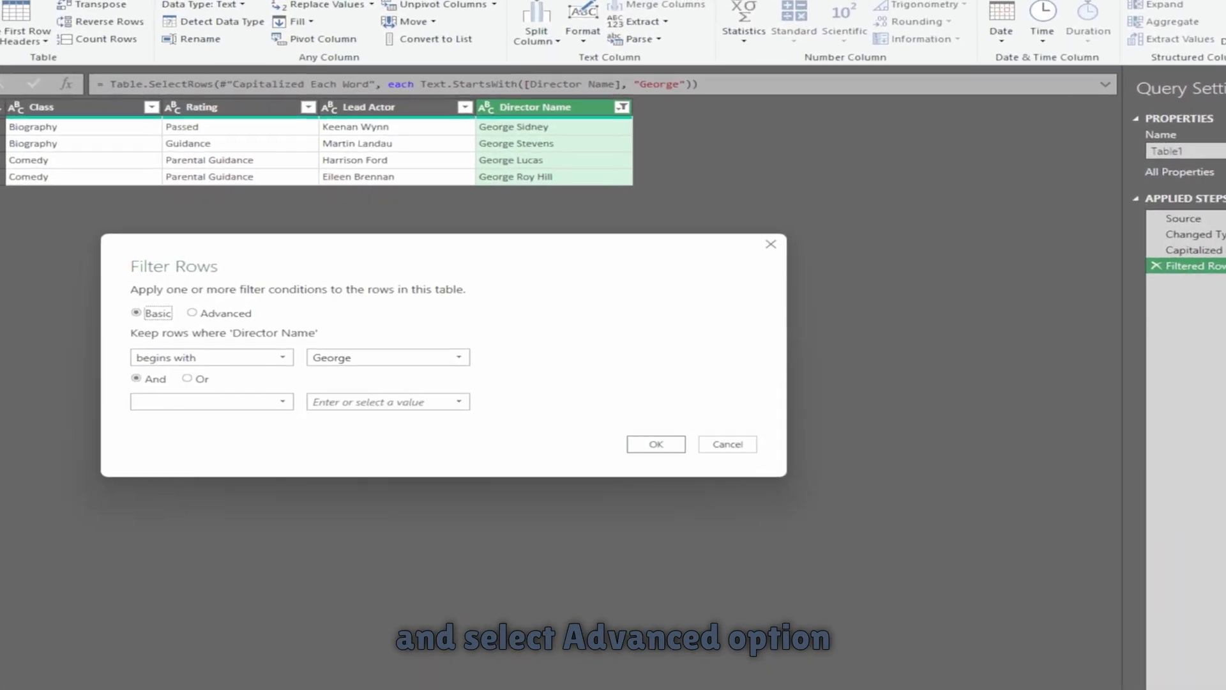
left_click(190, 314)
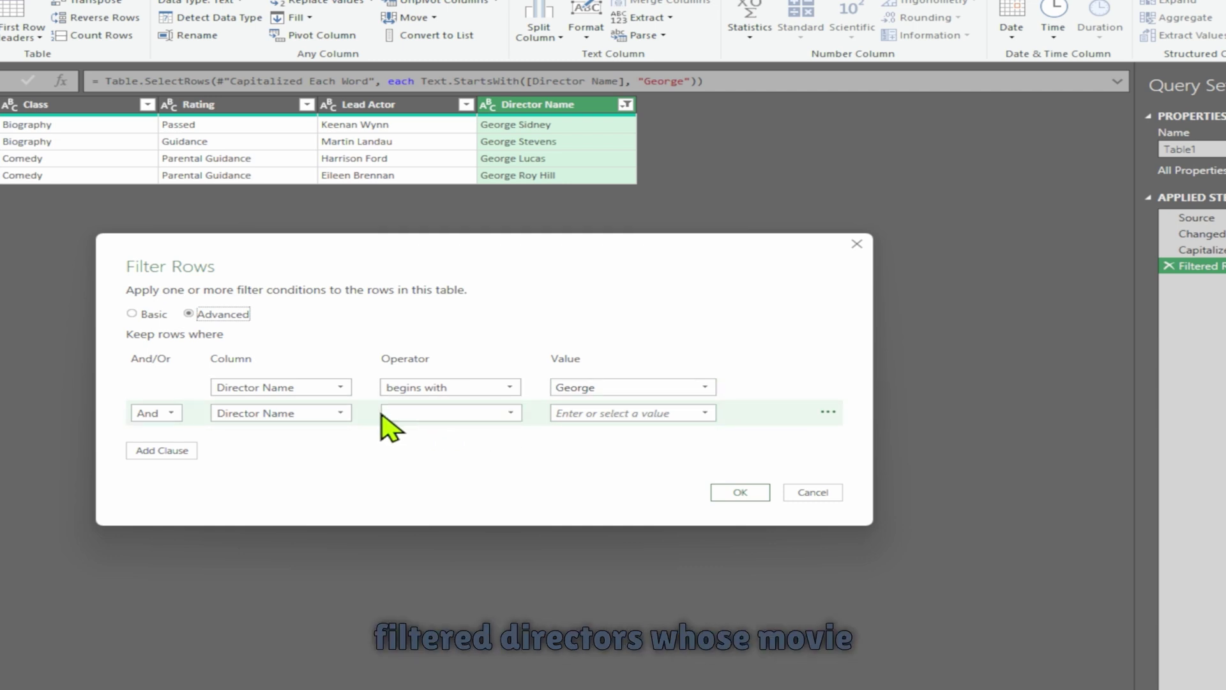
left_click(343, 413)
left_click(304, 448)
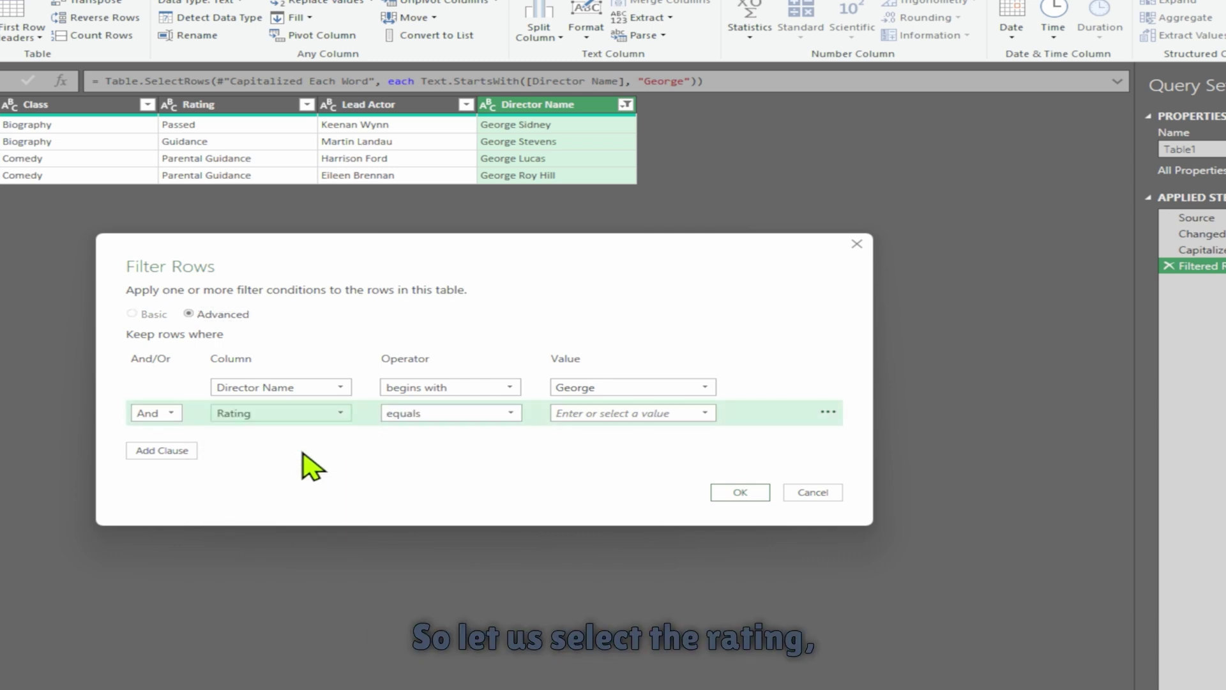
left_click(509, 416)
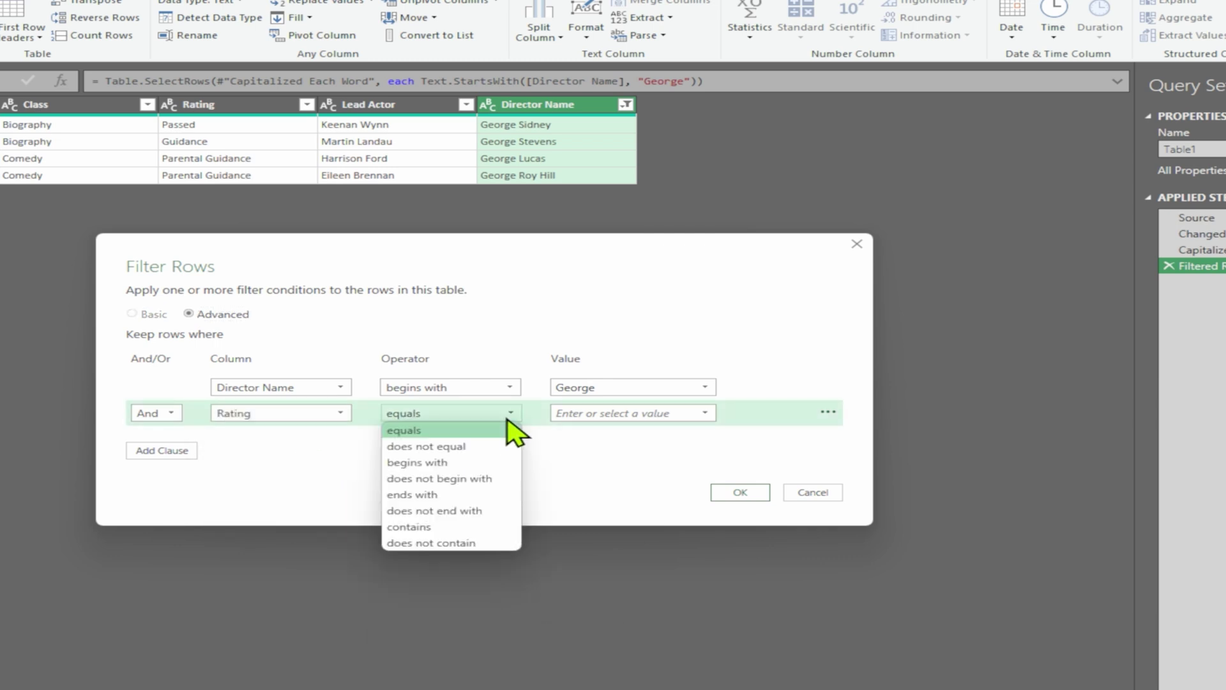
left_click(473, 528)
left_click(705, 413)
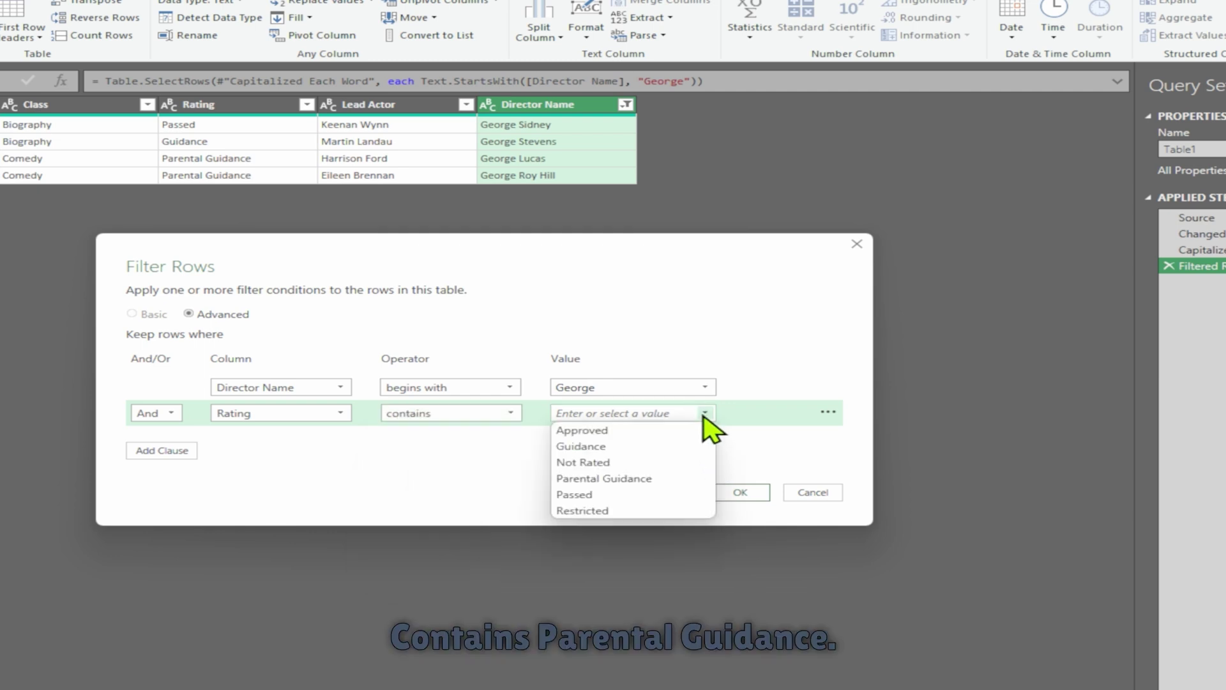
left_click(622, 492)
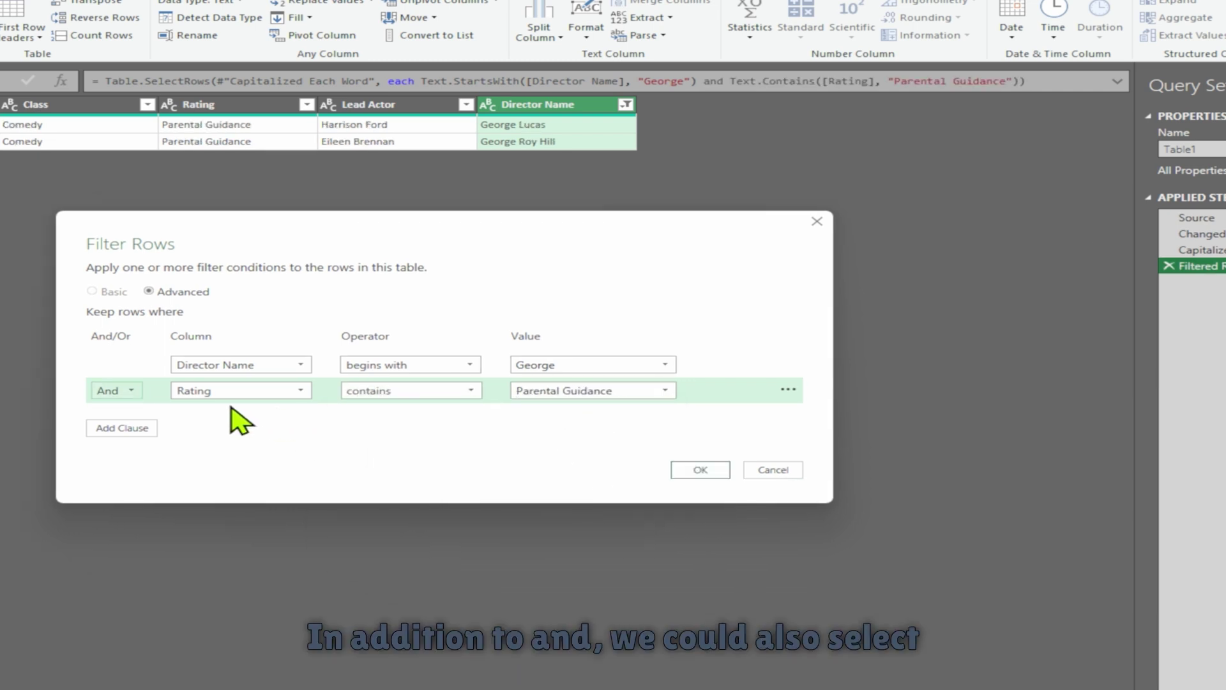
Keep the clauses joined with And, adding and then deleting a third clause
left_click(131, 391)
left_click(149, 430)
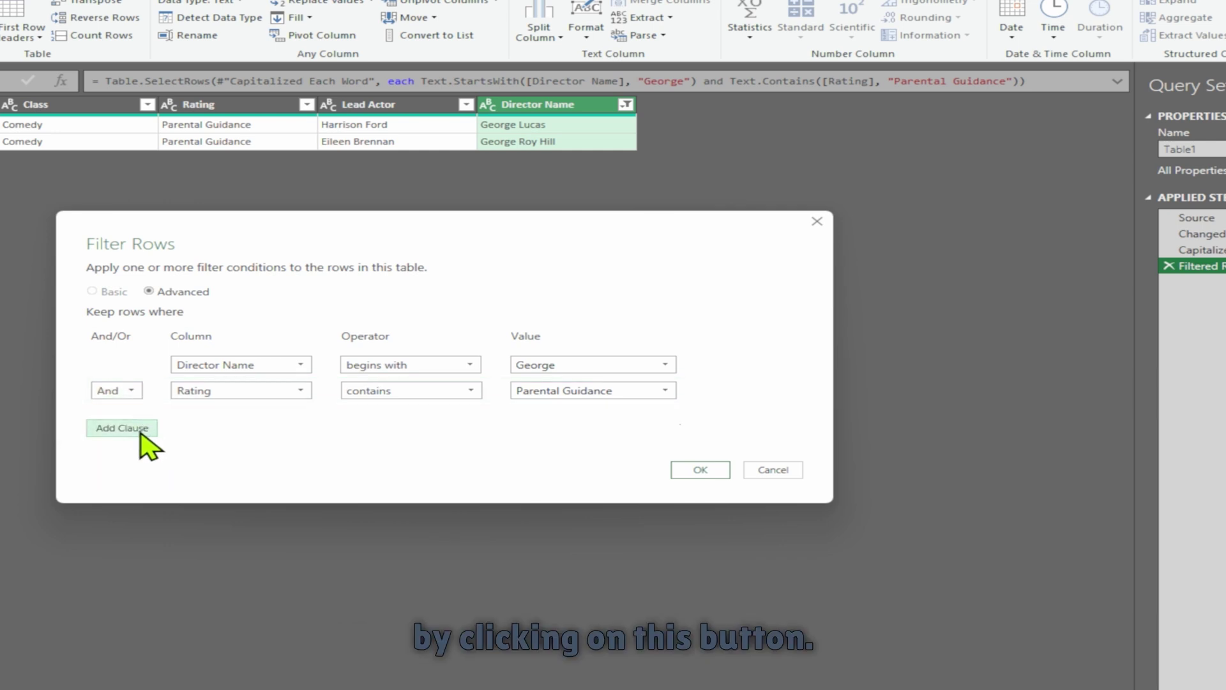
left_click(140, 429)
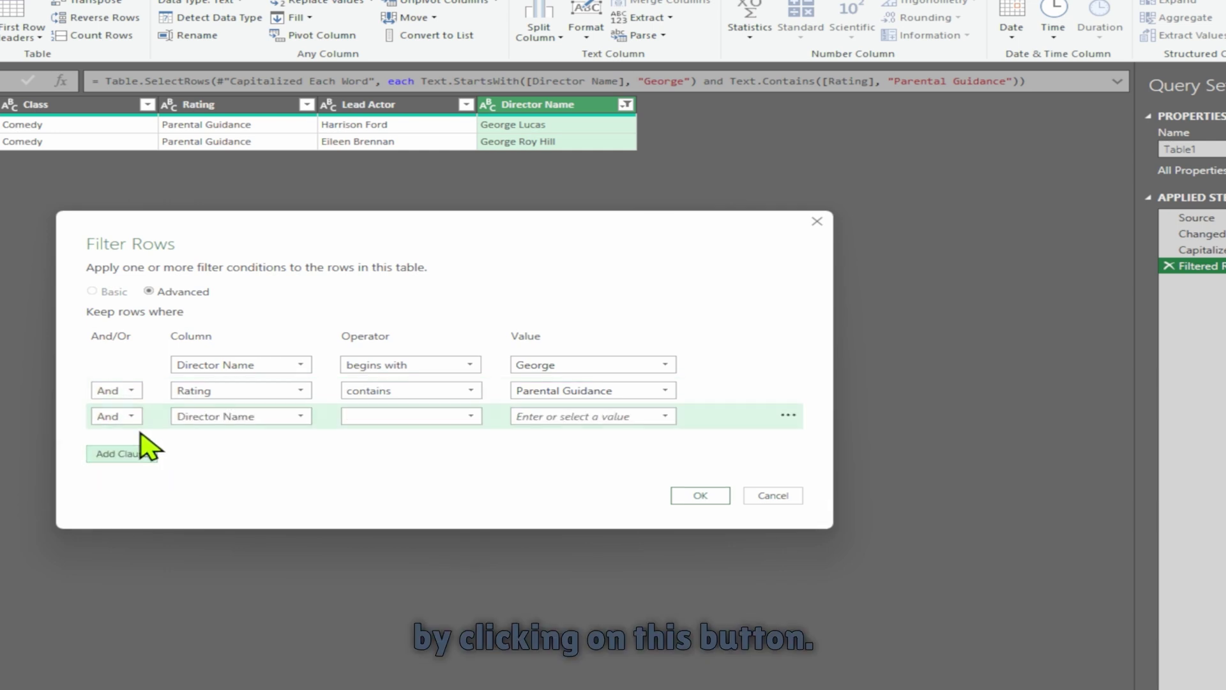
left_click(789, 416)
left_click(810, 435)
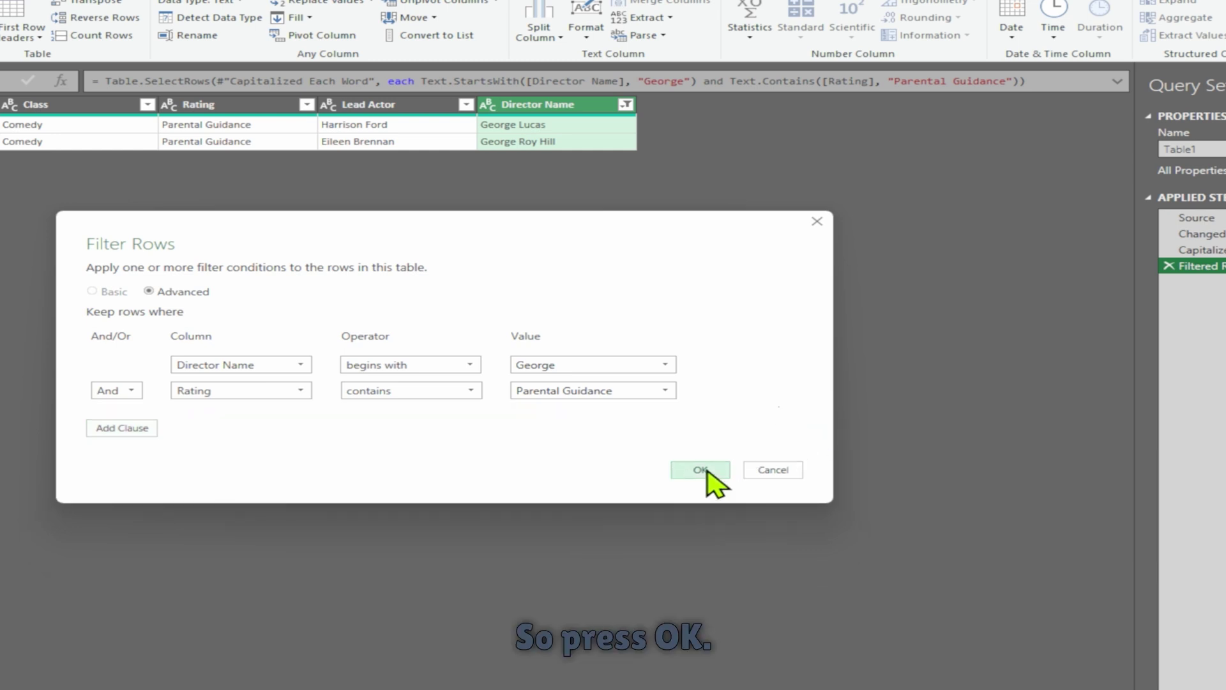
Apply the two-clause filter, then filter the Class column to Action and Crime
left_click(700, 470)
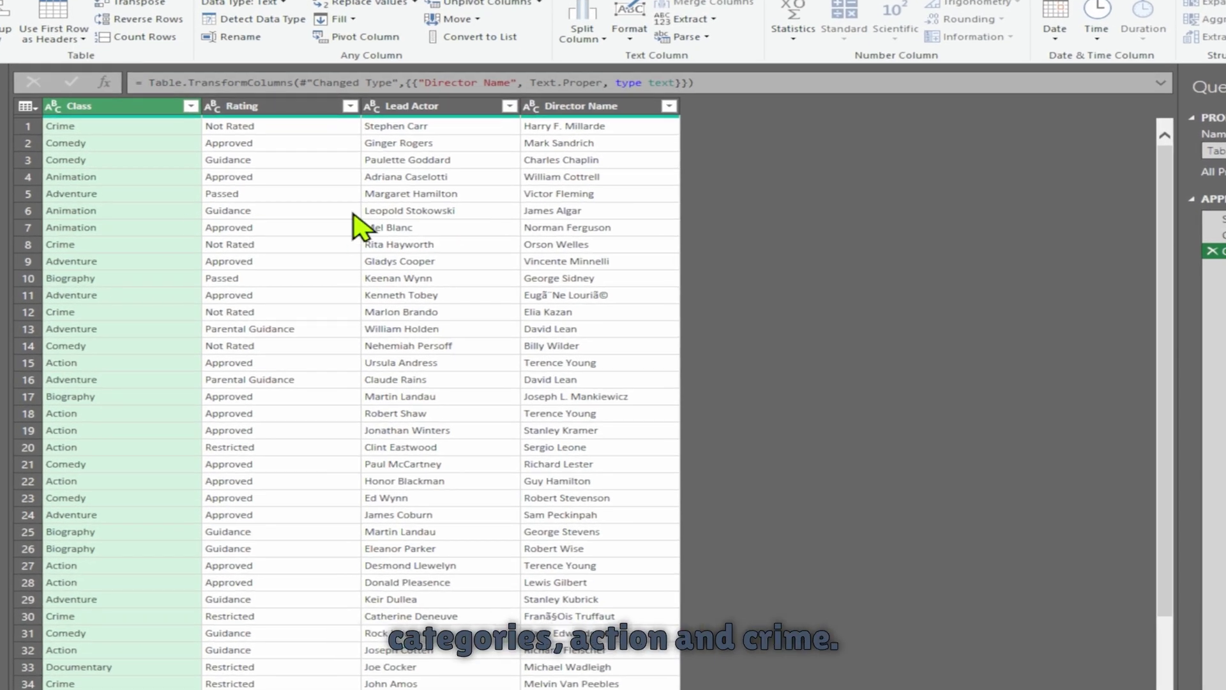
left_click(191, 106)
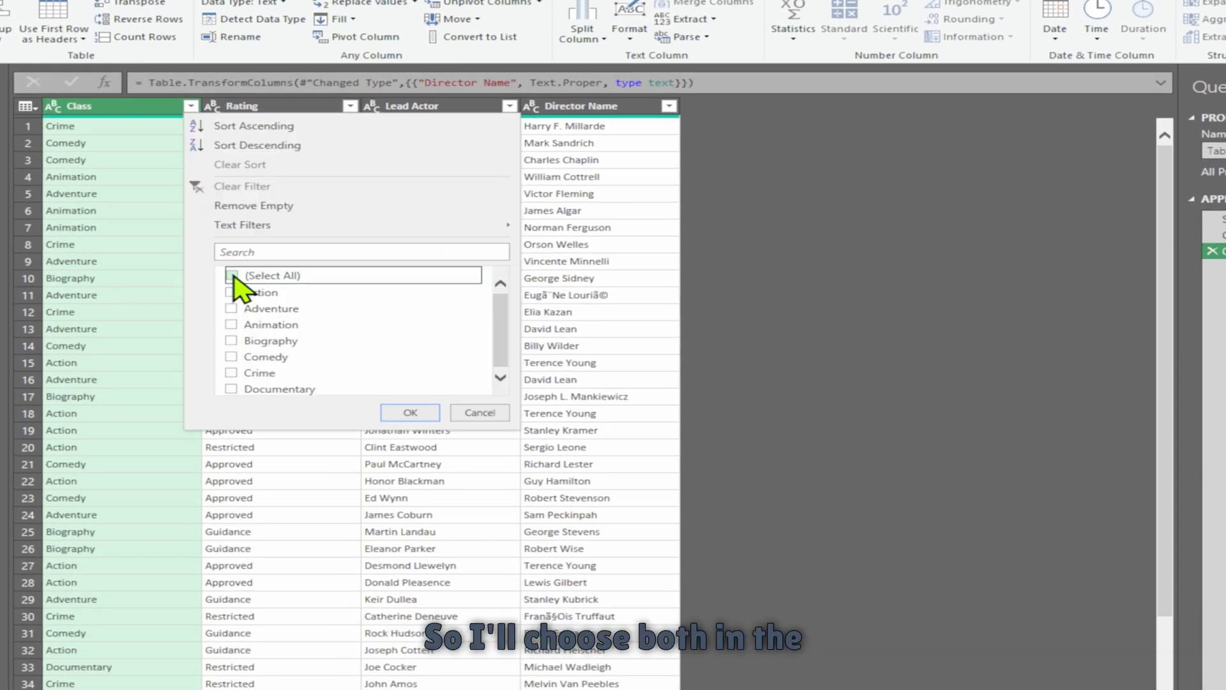
left_click(232, 292)
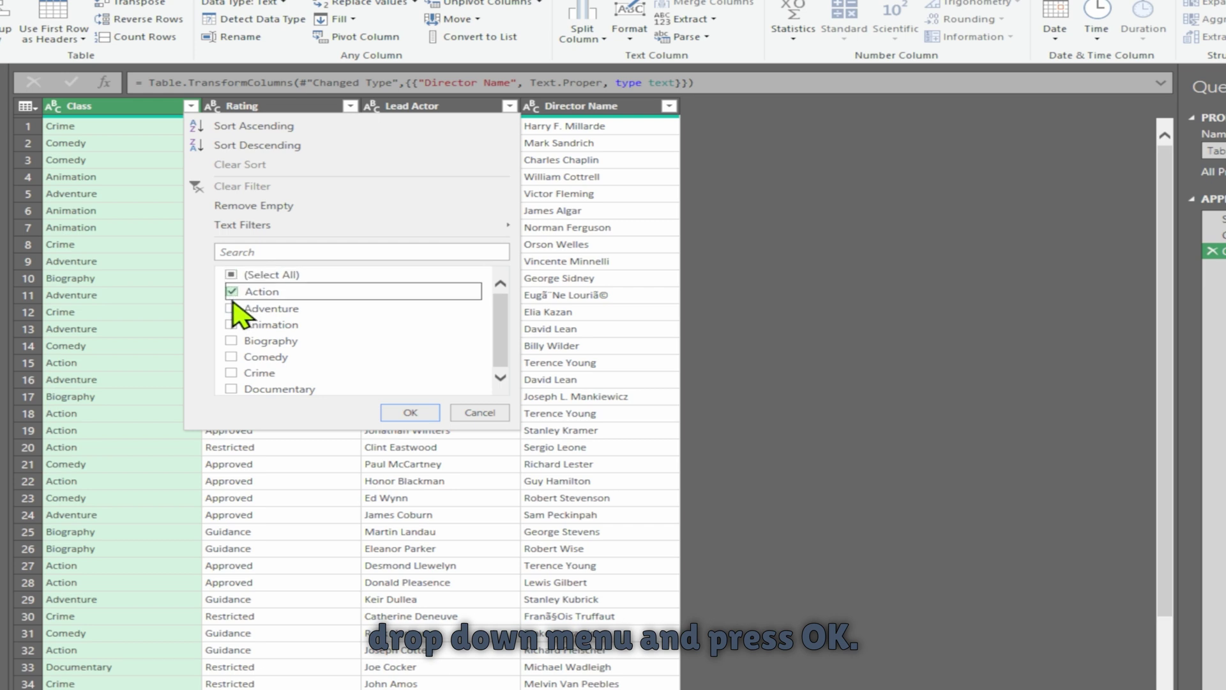
left_click(231, 373)
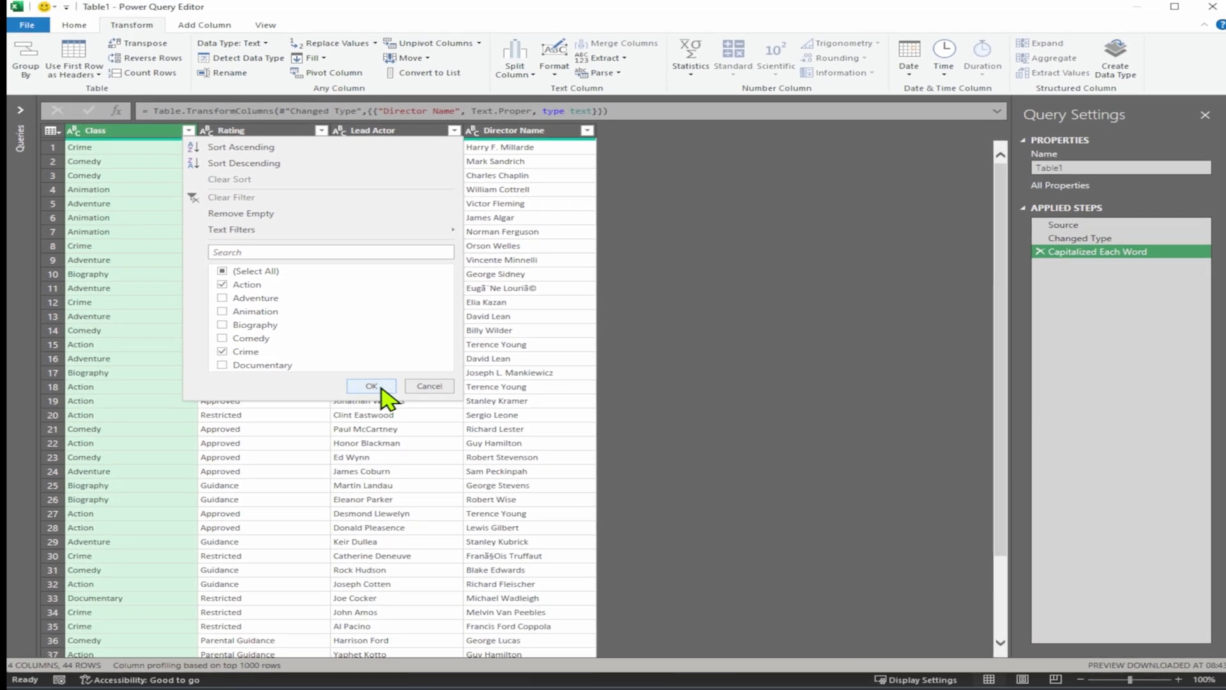
left_click(410, 412)
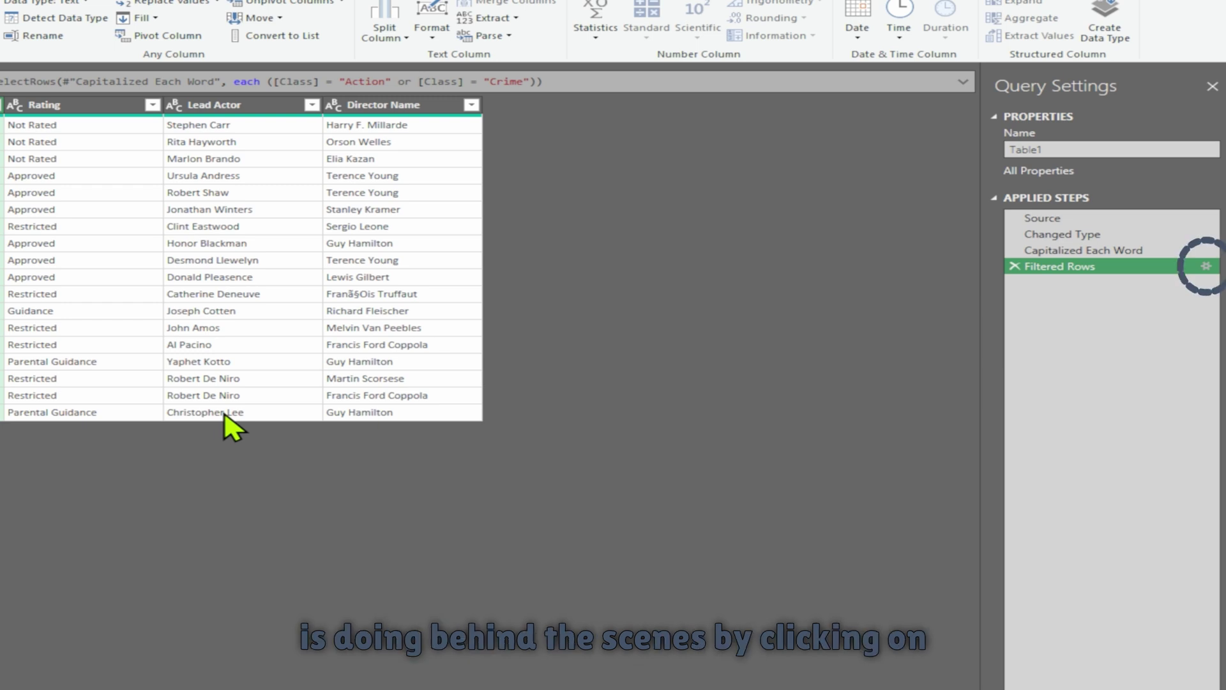
left_click(1206, 266)
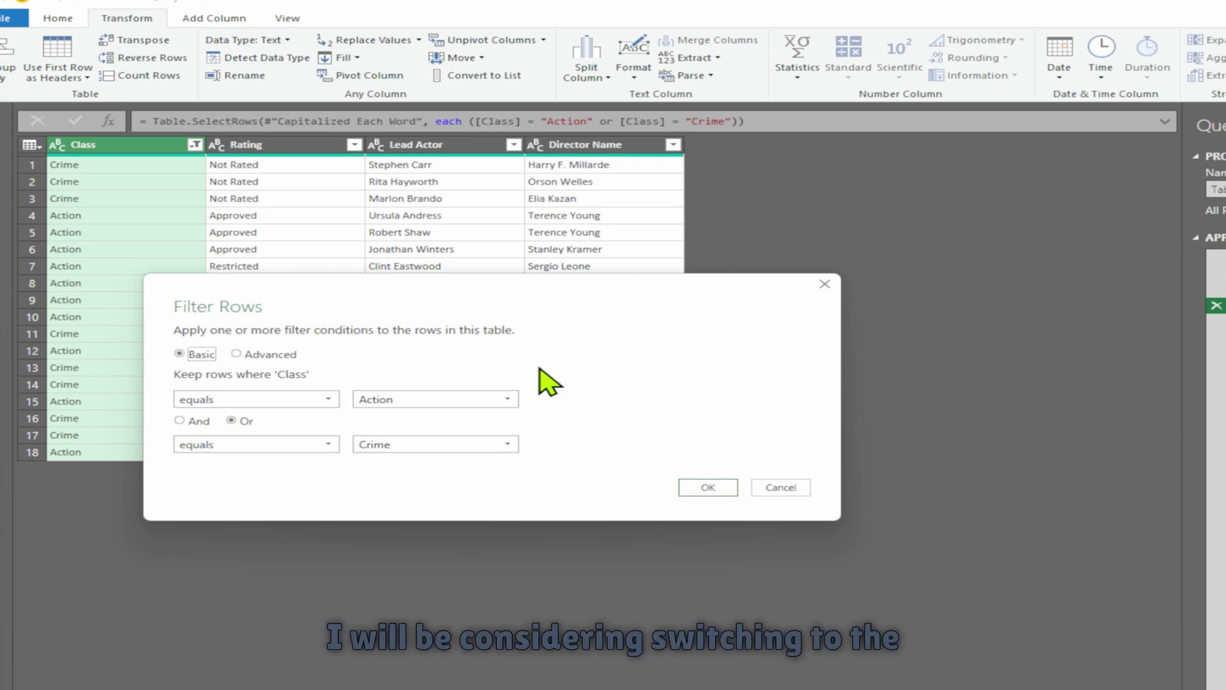
Add an And clause where Rating does not contain Restricted, and apply the filter
left_click(236, 354)
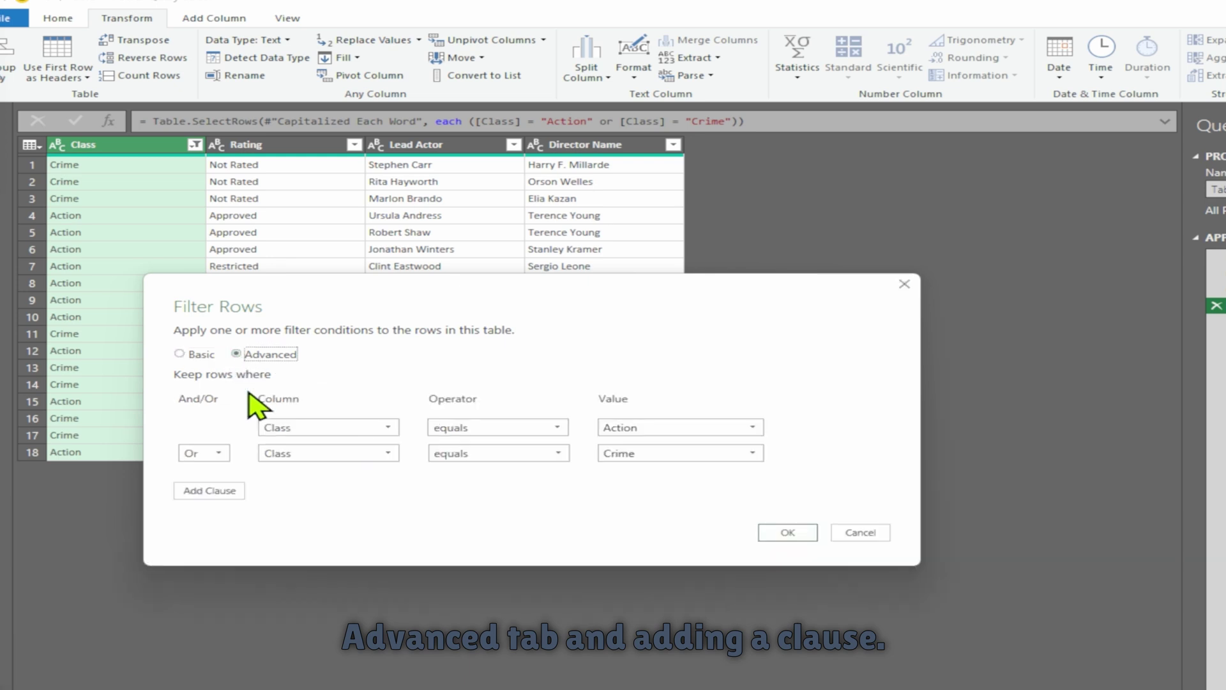
left_click(221, 490)
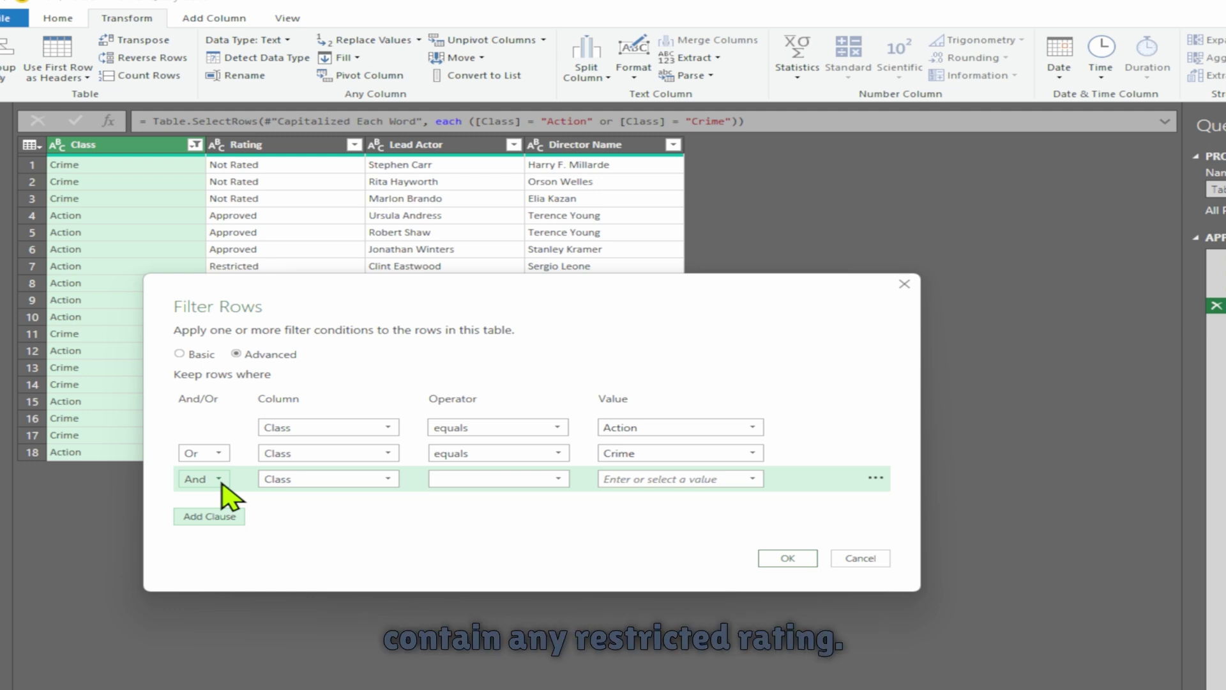
left_click_drag(351, 292, 509, 266)
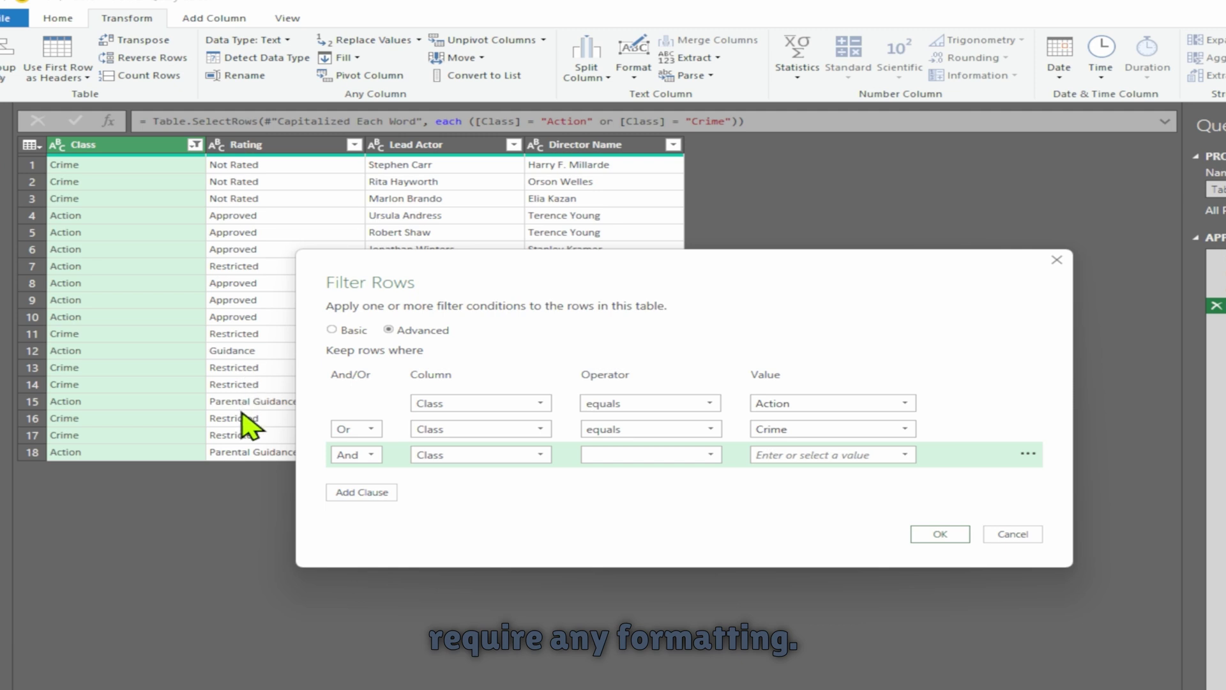
left_click(540, 454)
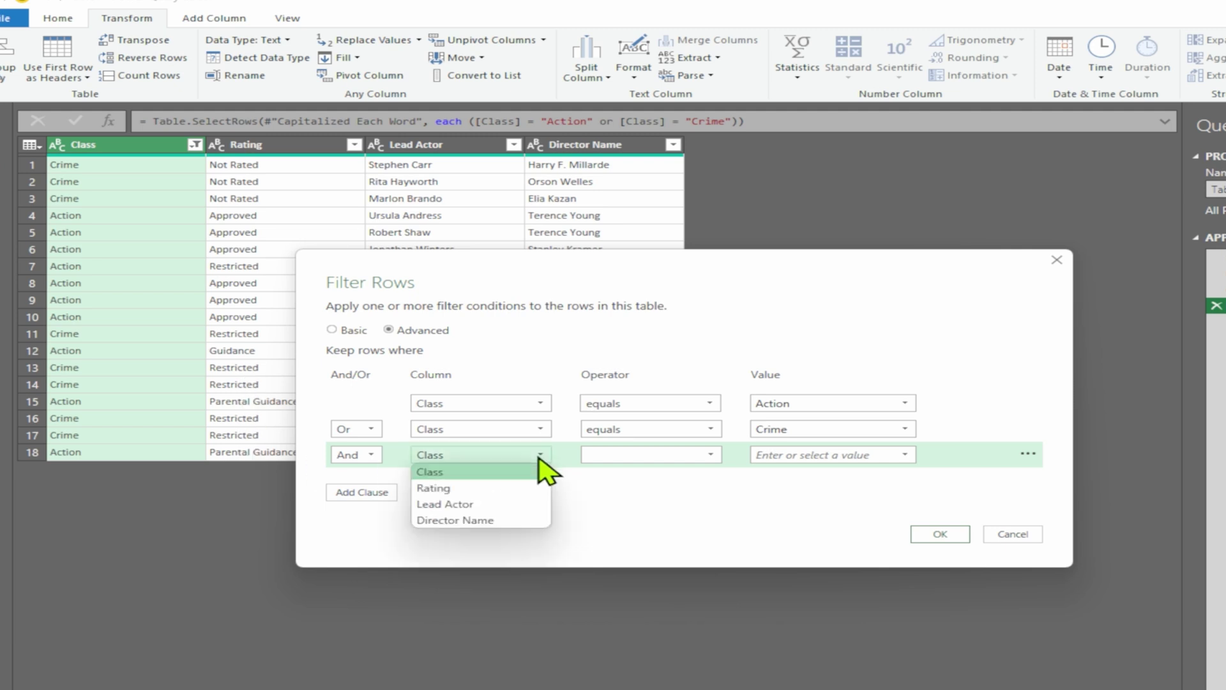
left_click(496, 488)
left_click(651, 454)
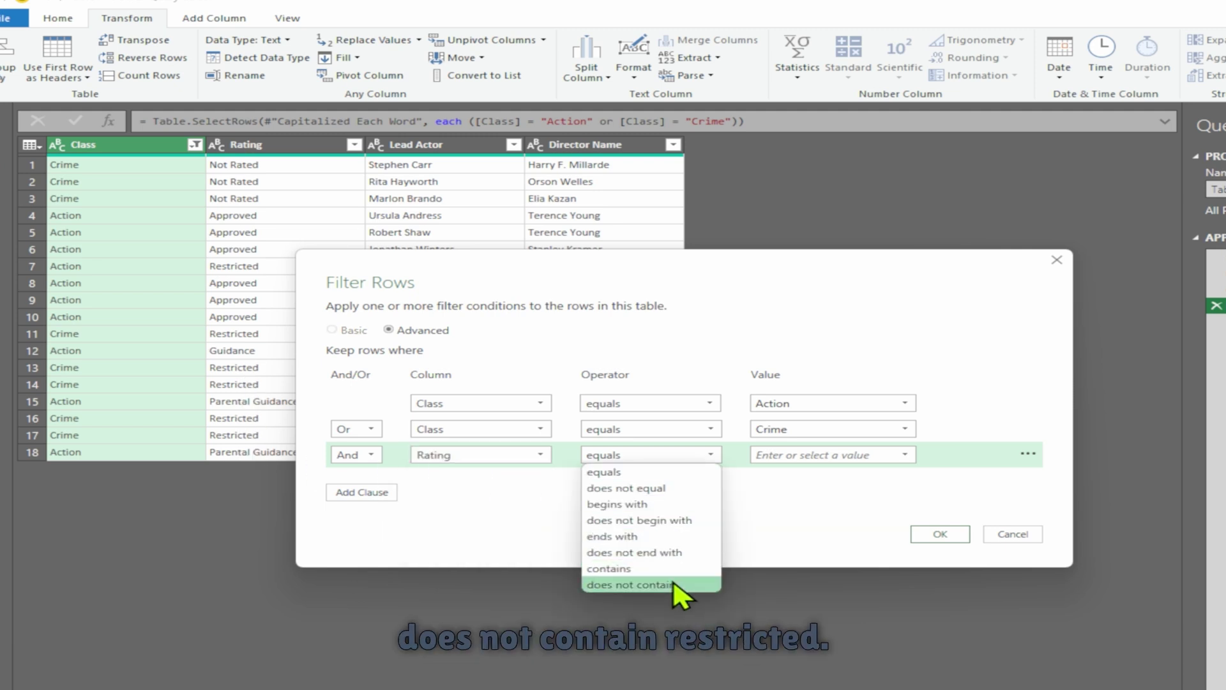
left_click(677, 585)
left_click(906, 455)
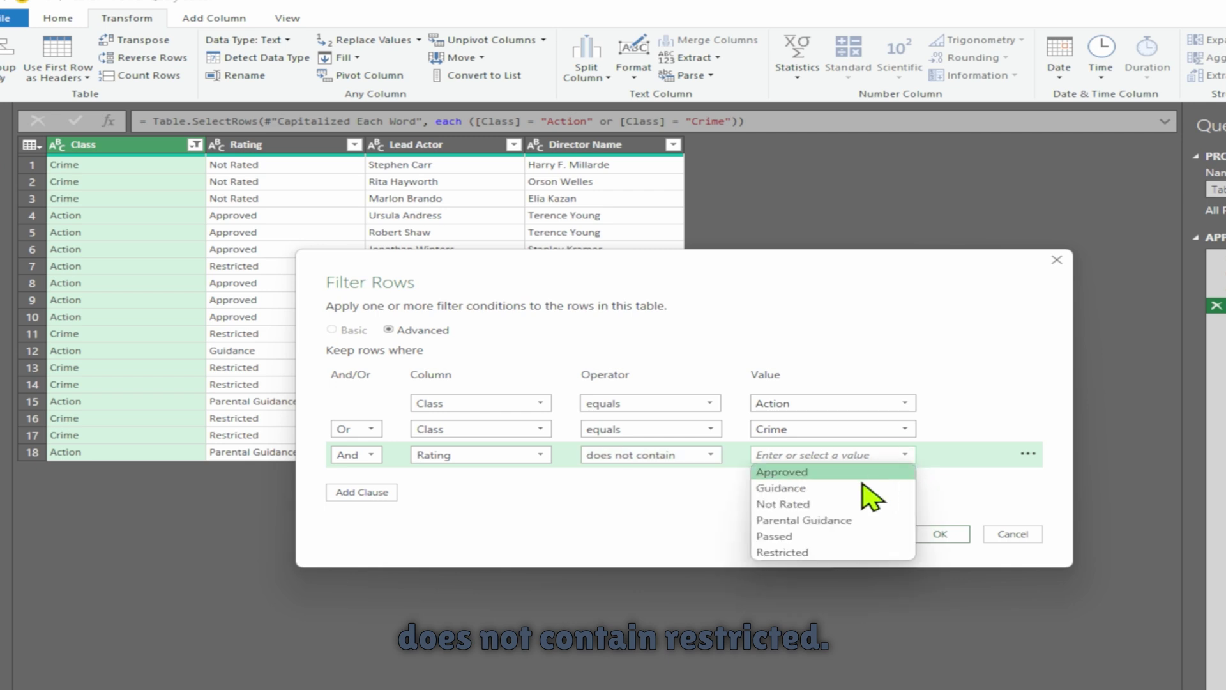
left_click(830, 552)
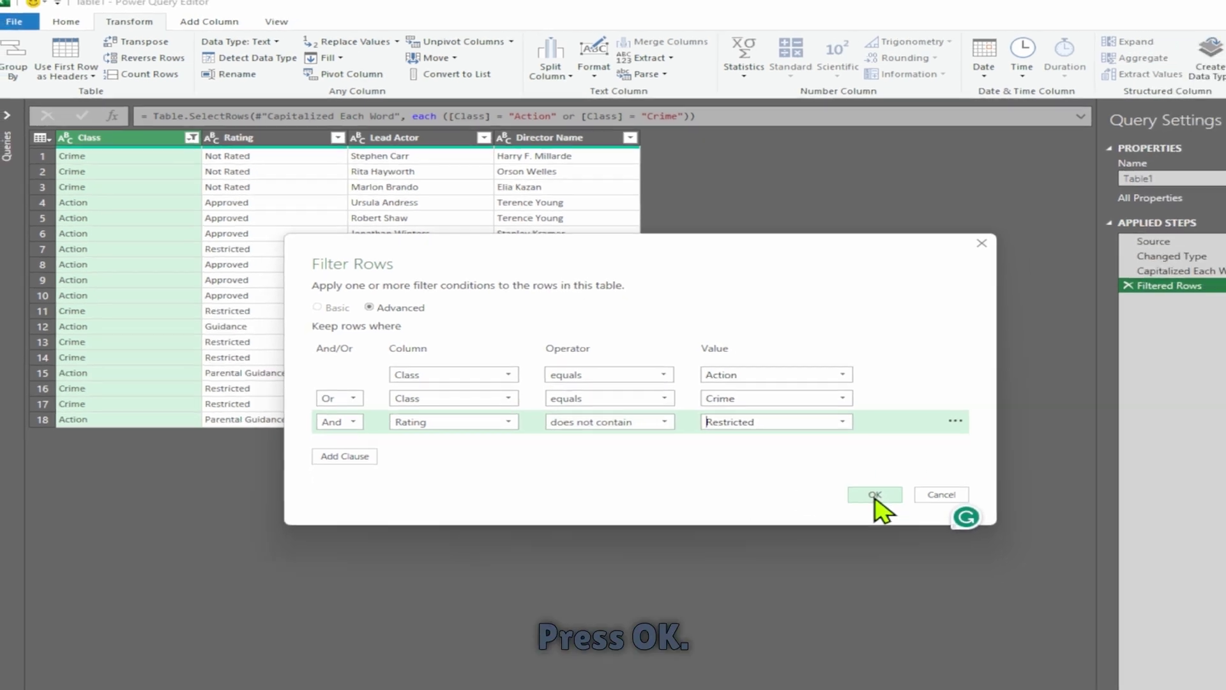
left_click(940, 534)
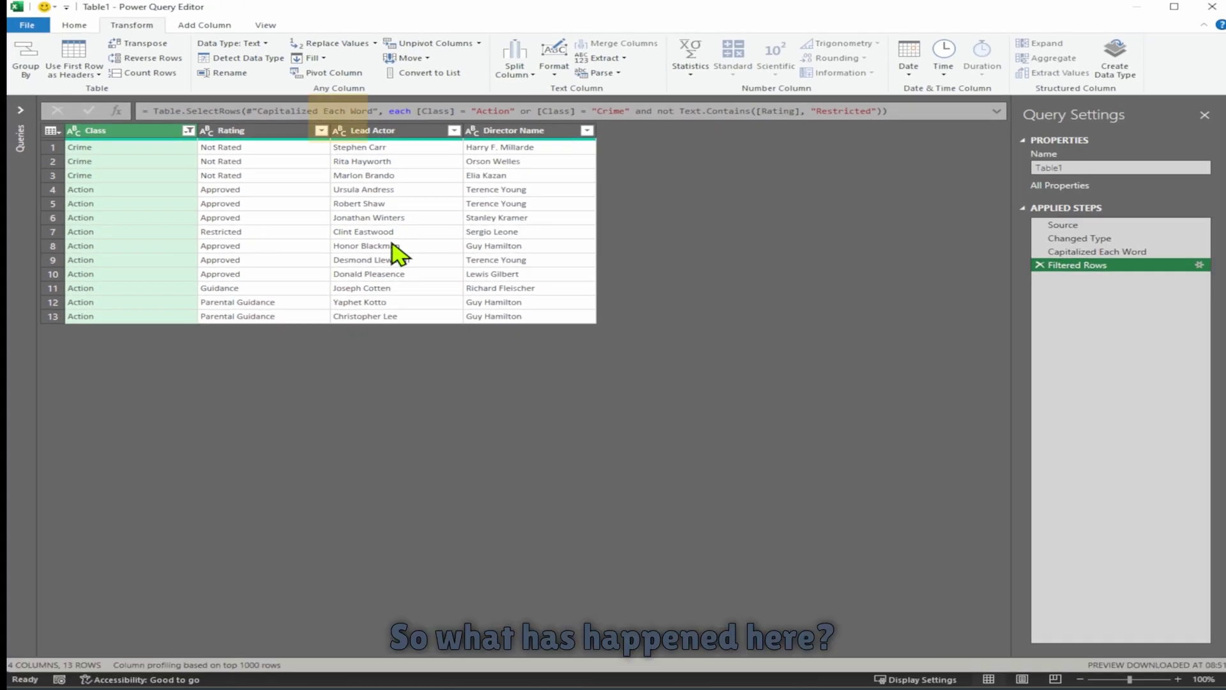
Wrap the two Class conditions in parentheses in the filter formula and commit it
left_click(997, 112)
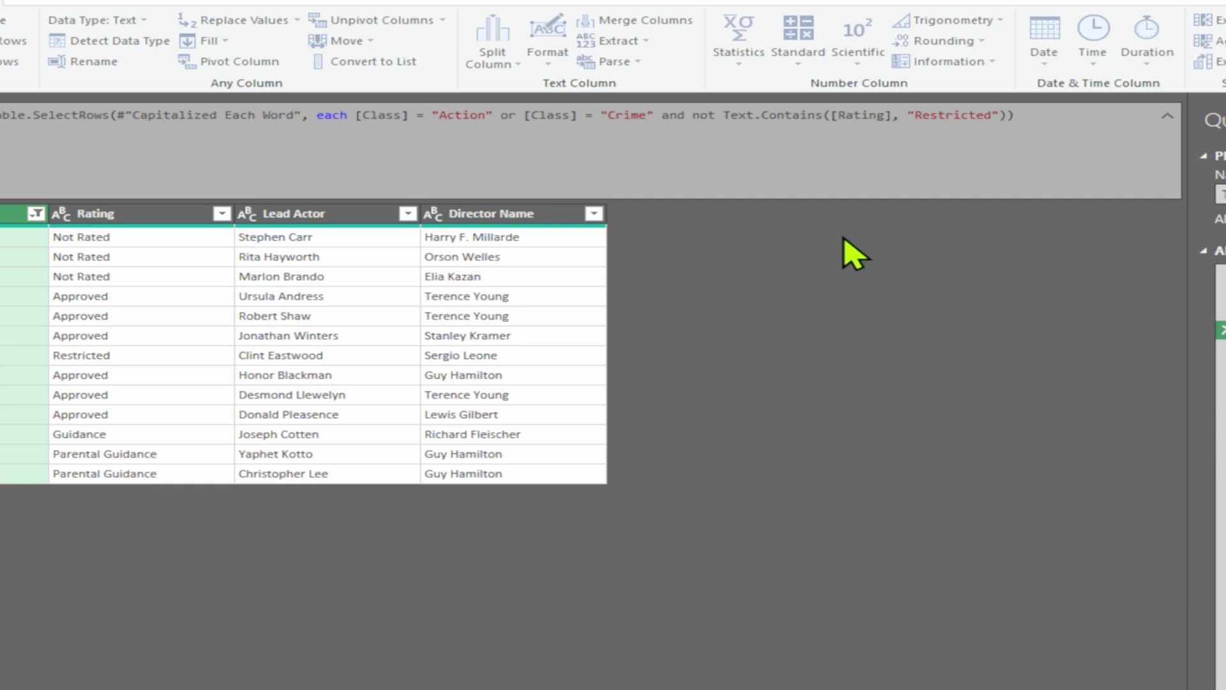
type(")")
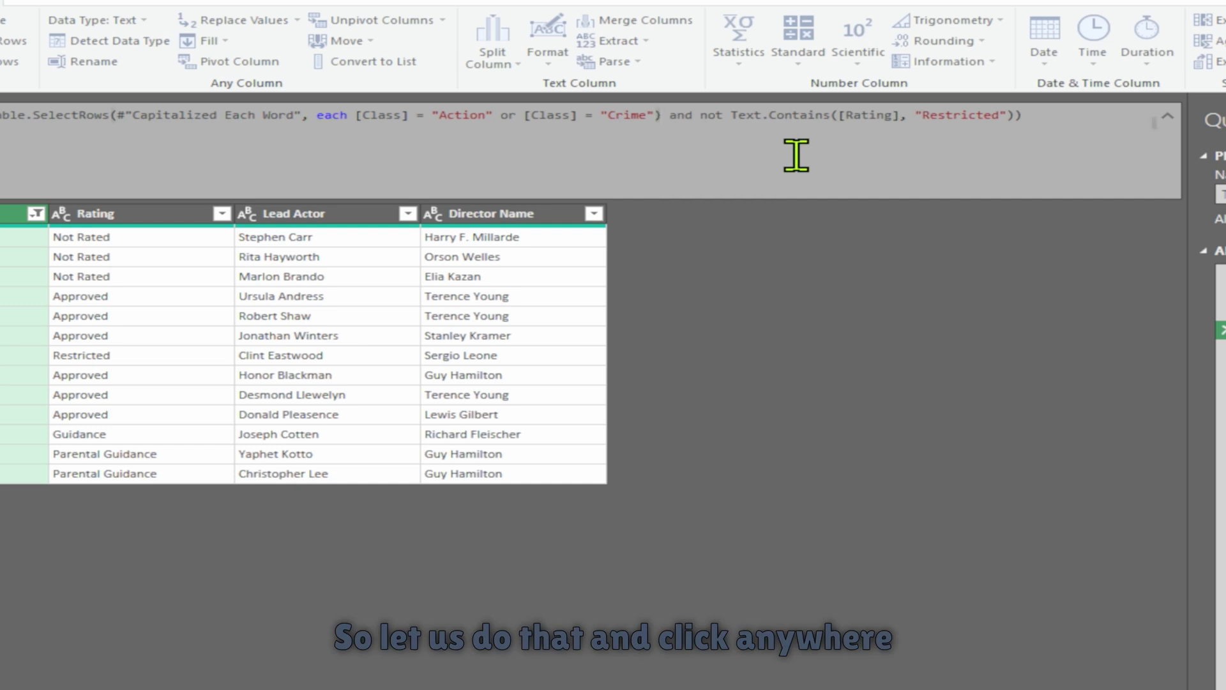
left_click(356, 116)
type("(")
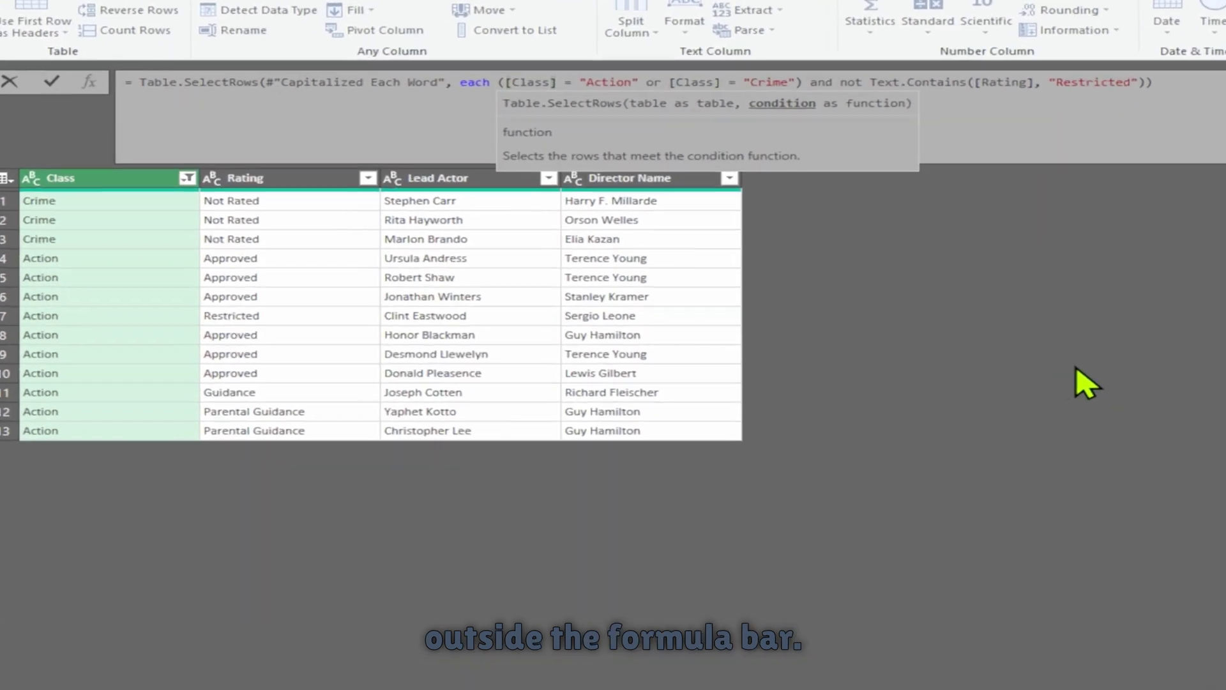
left_click(1086, 383)
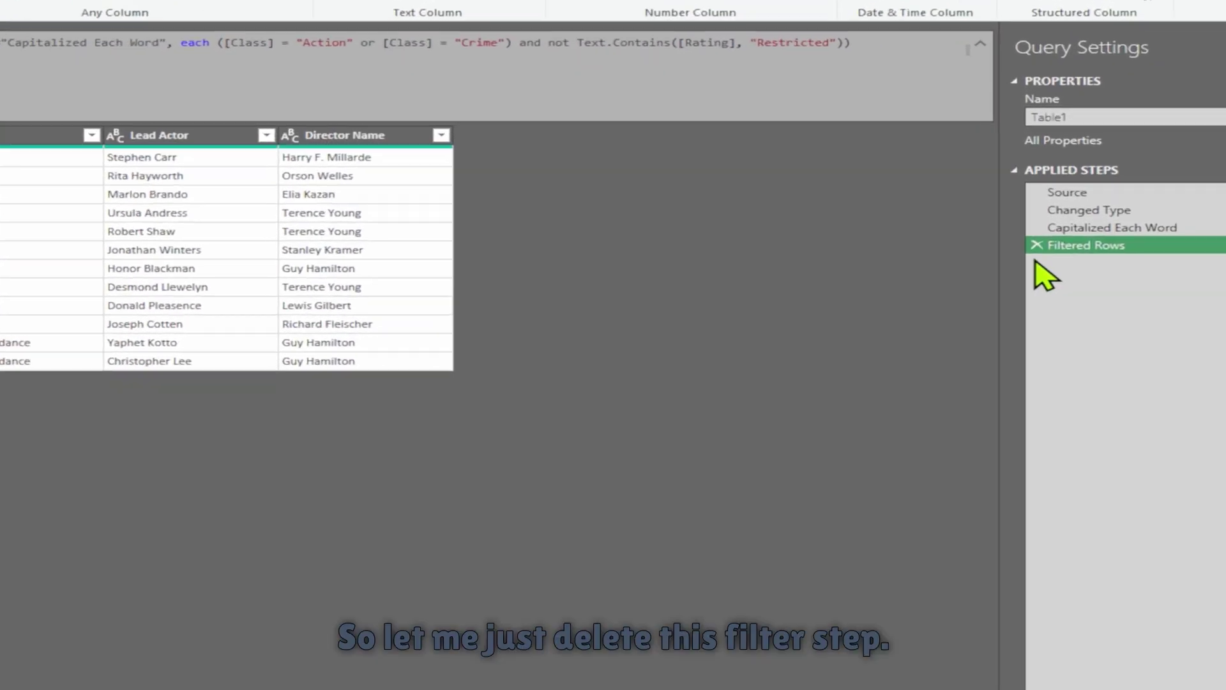
Delete the Filtered Rows step and refilter Class to Action and Crime
left_click(1036, 245)
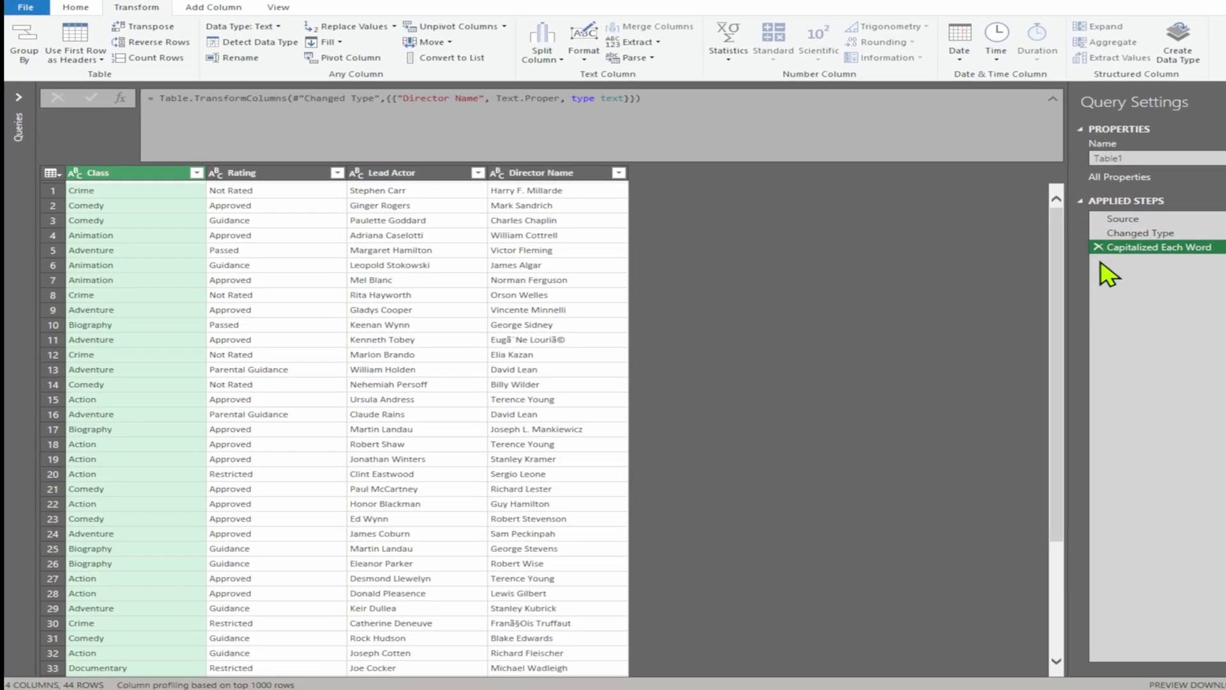
left_click(196, 172)
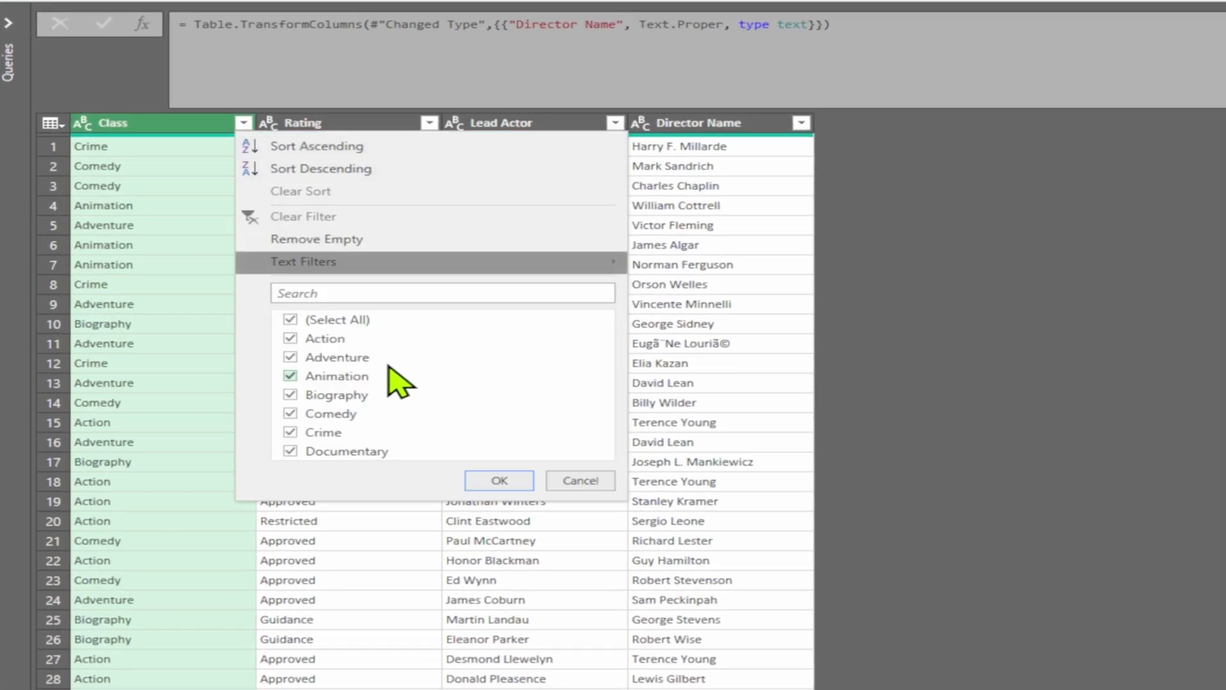
left_click(291, 320)
left_click(291, 338)
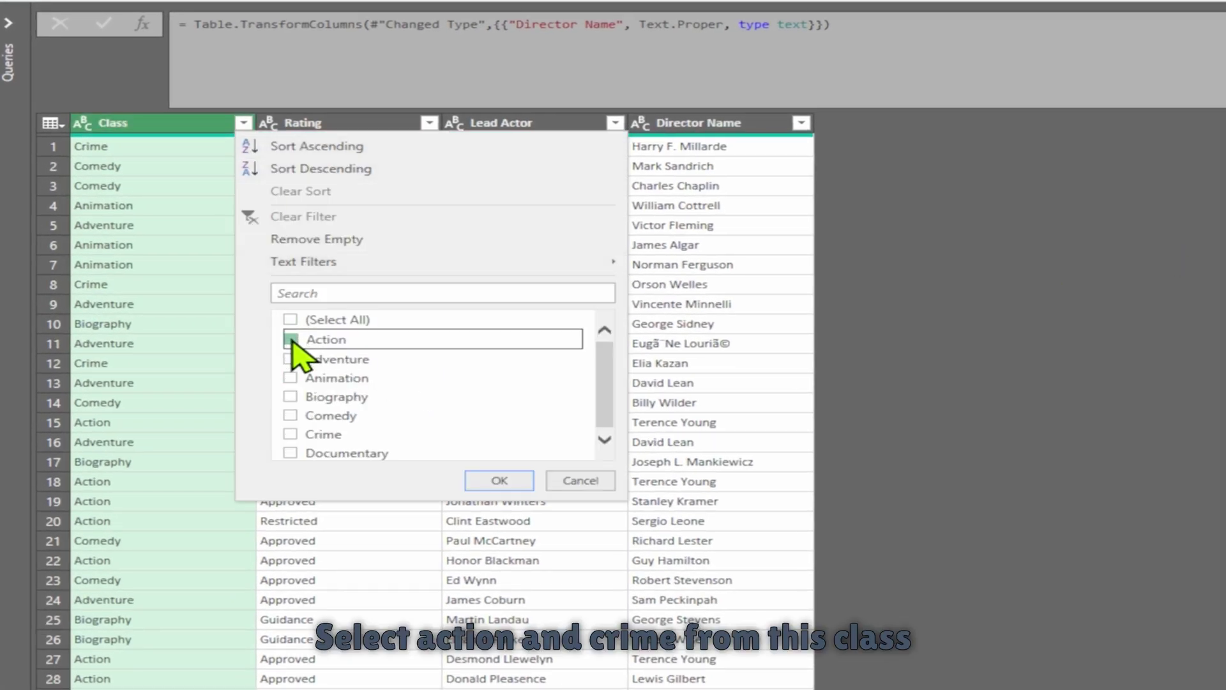
left_click(291, 434)
left_click(511, 485)
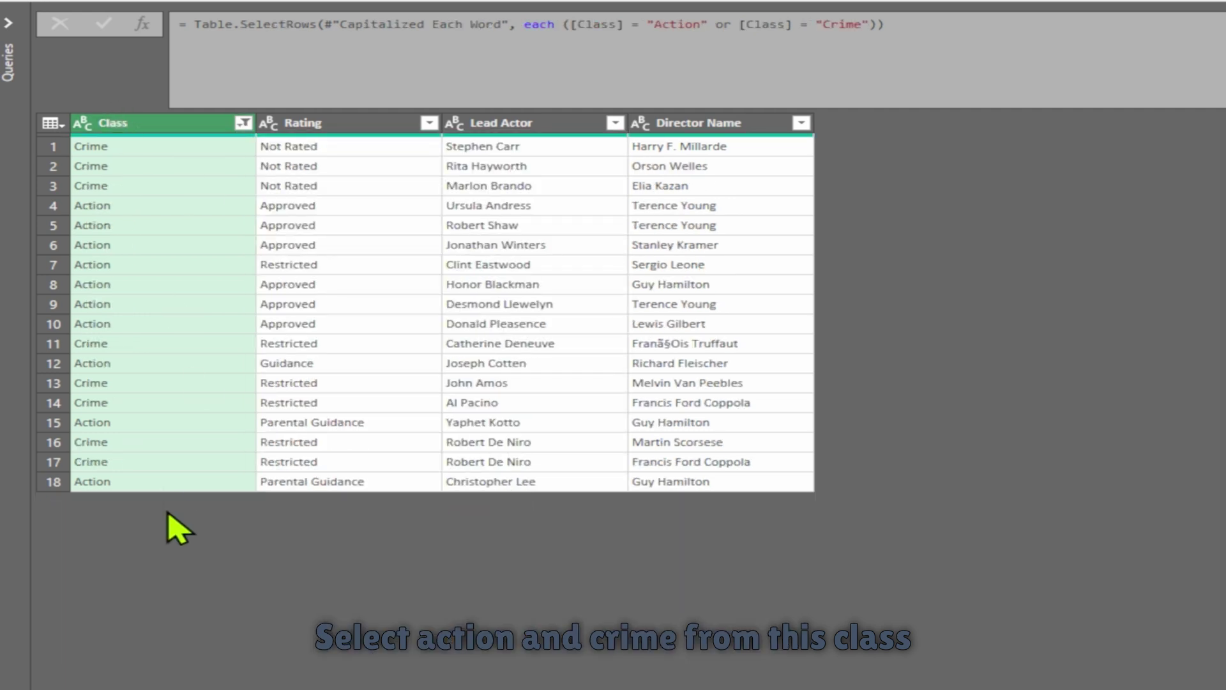
Add a Rating text filter that does not contain Restricted
left_click(429, 122)
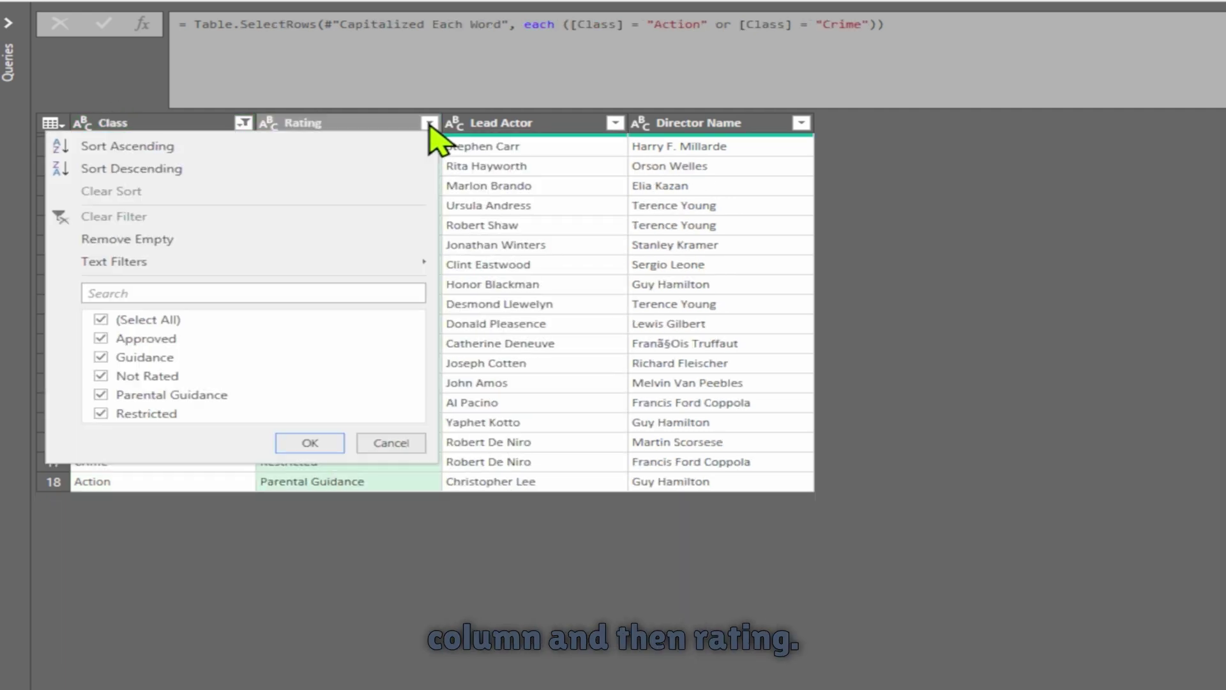
mouse_move(173, 267)
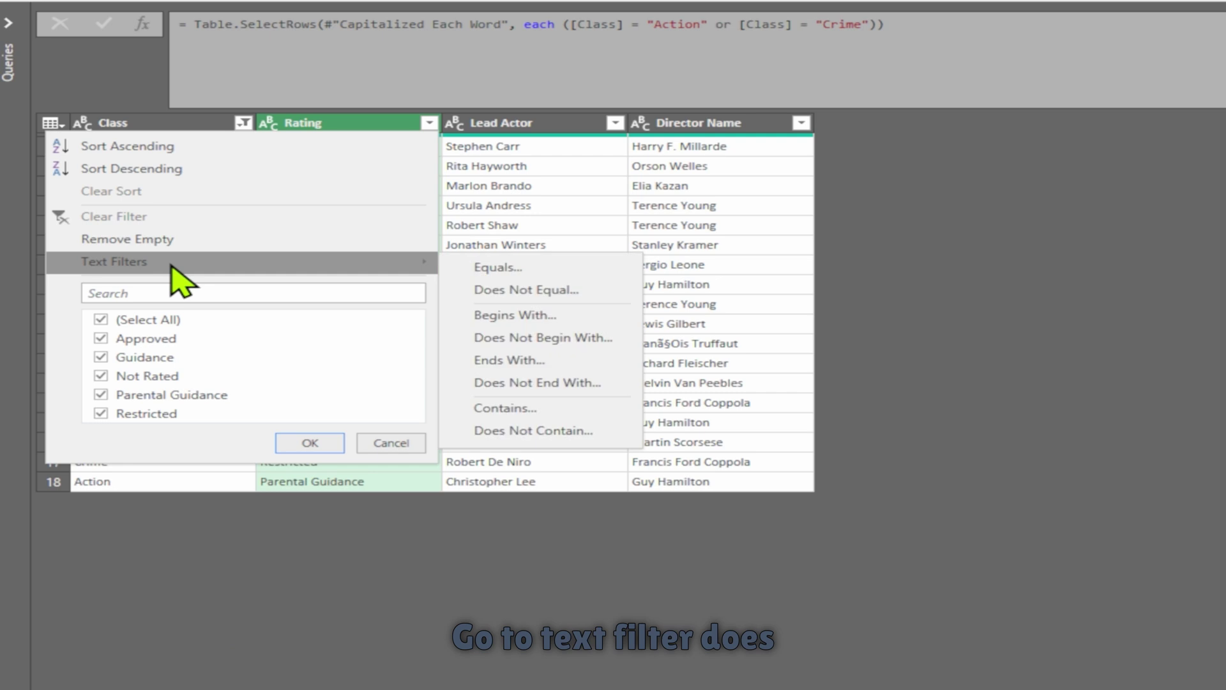
left_click(602, 437)
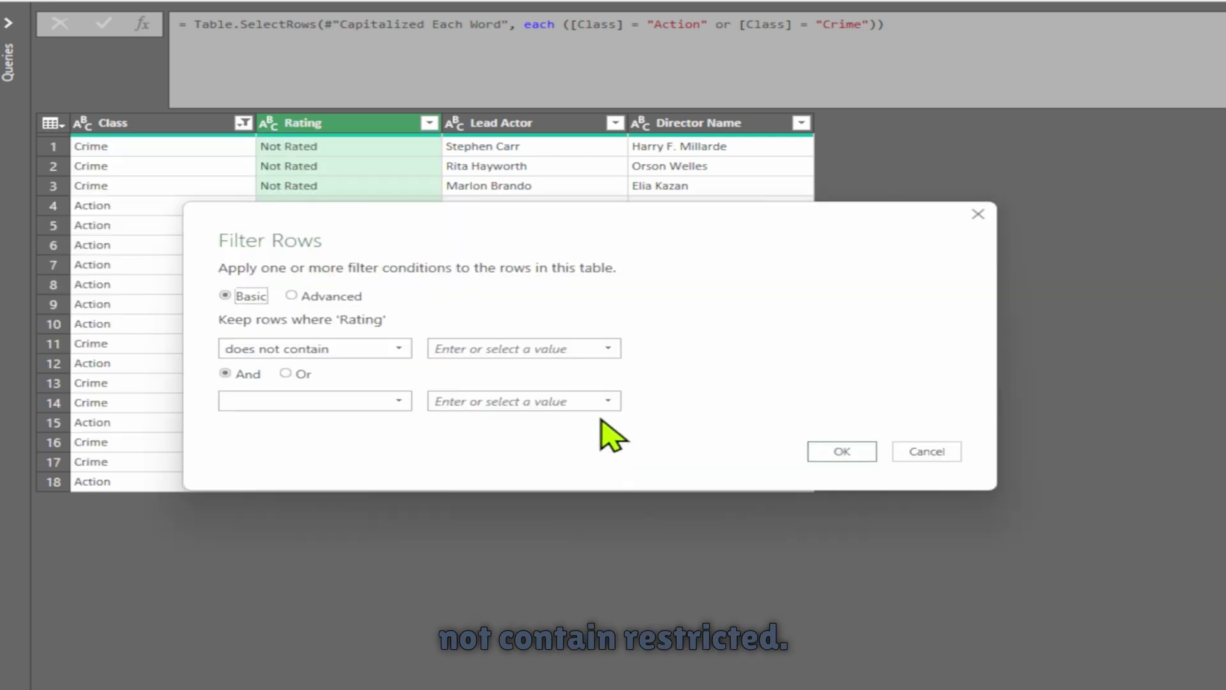
left_click(607, 348)
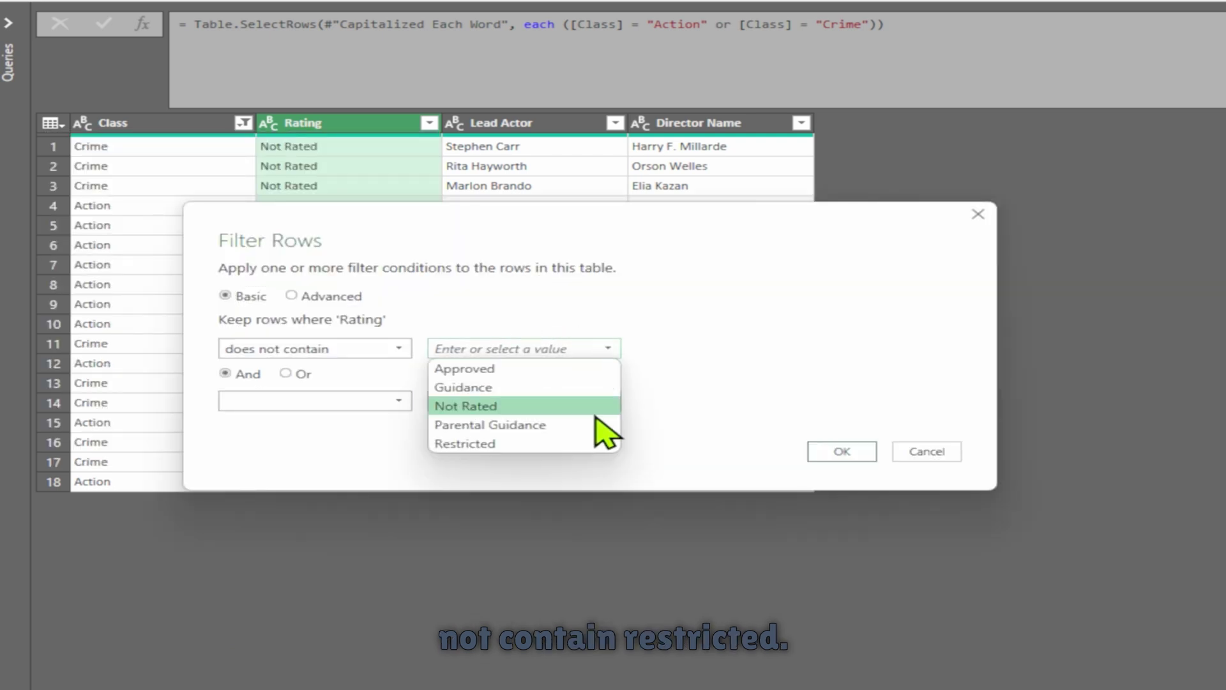
left_click(587, 441)
left_click(842, 451)
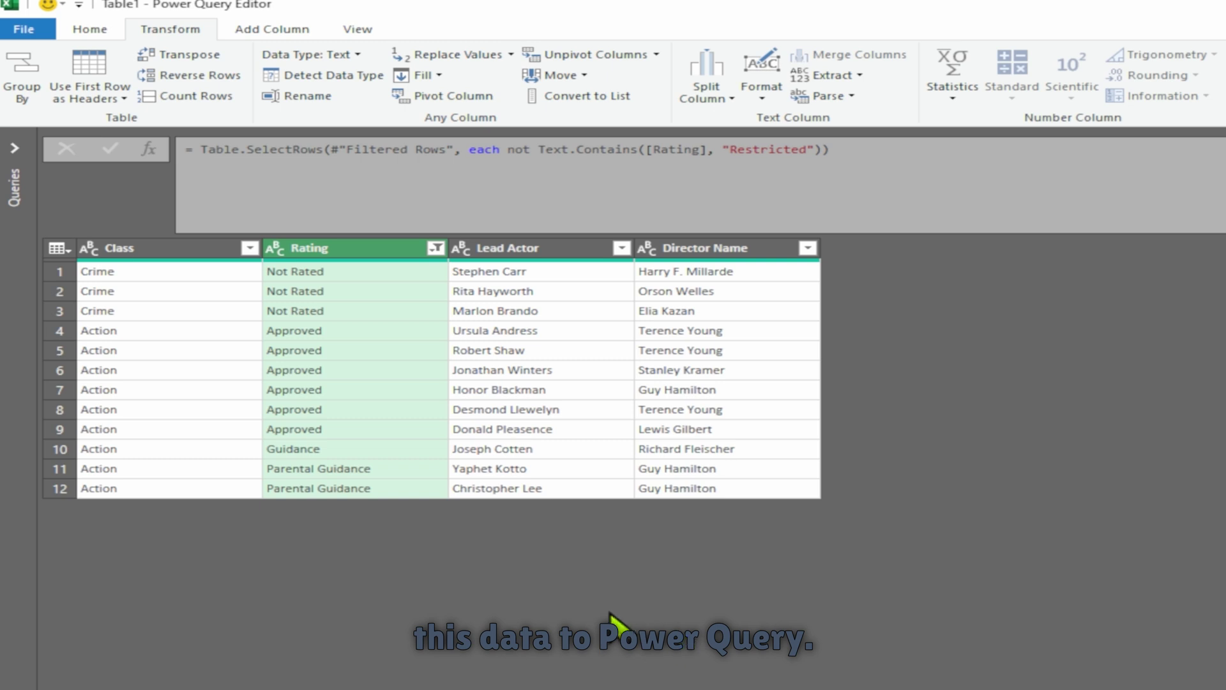
Close & Load the query as a table on the existing worksheet at cell $I$3
left_click(322, 312)
left_click(90, 29)
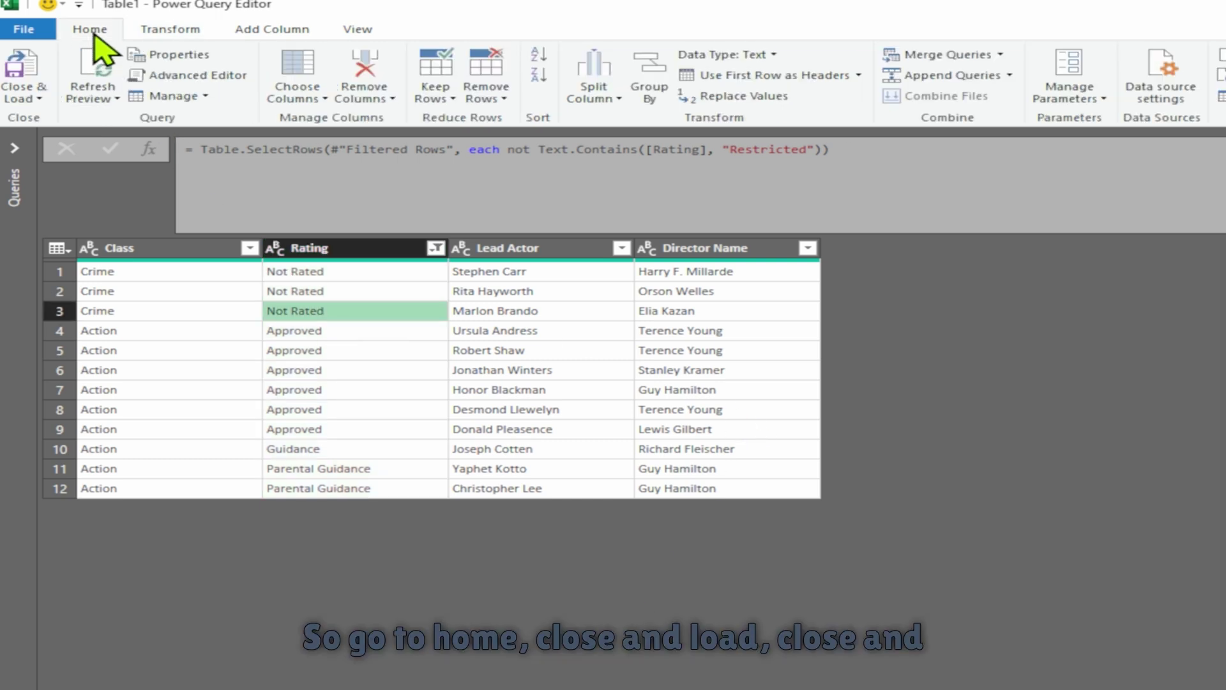
left_click(35, 99)
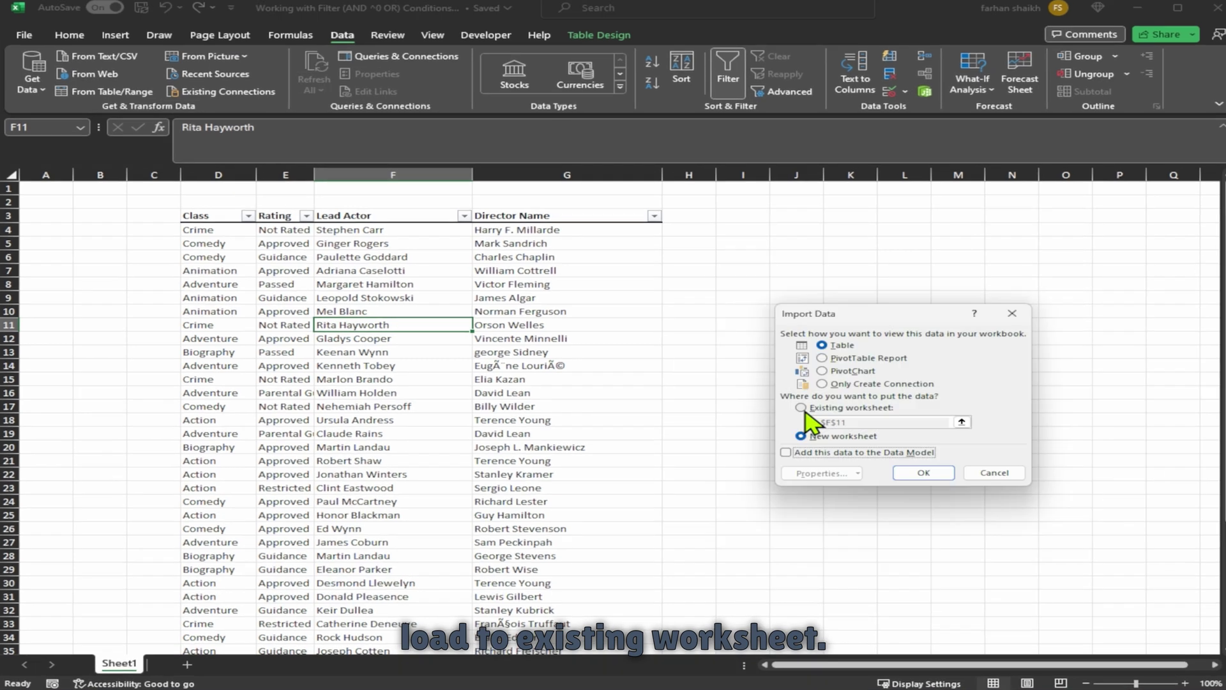
left_click(786, 411)
left_click(751, 220)
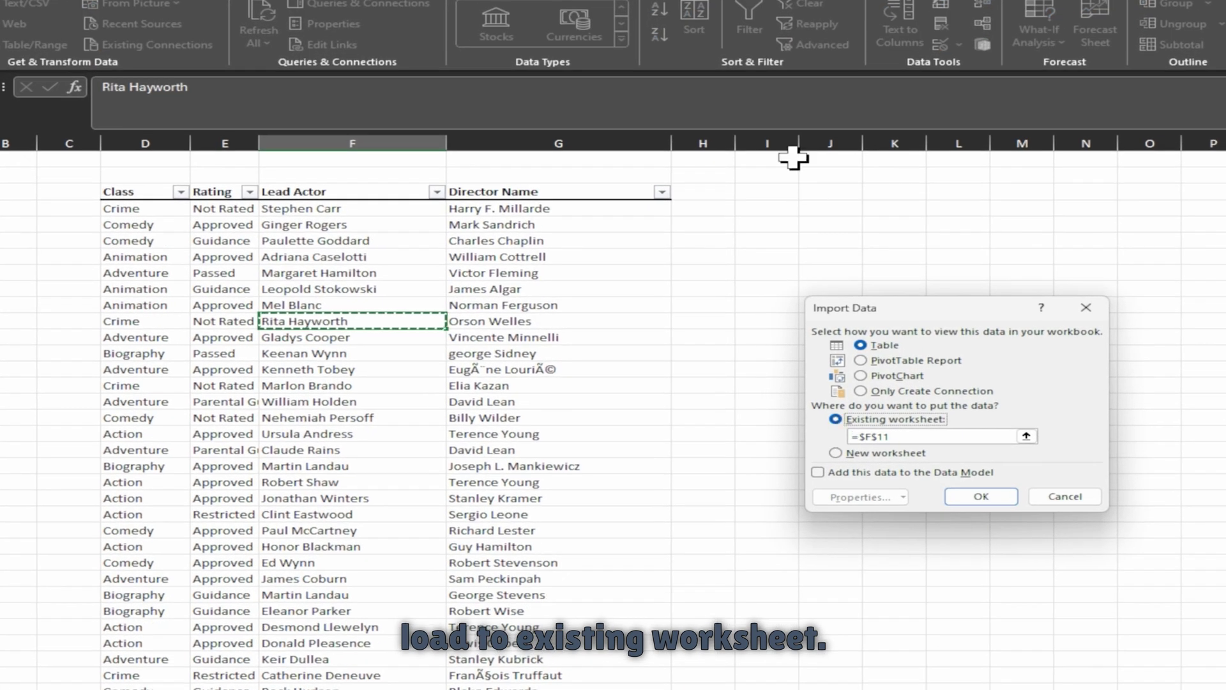
left_click_drag(861, 330, 972, 252)
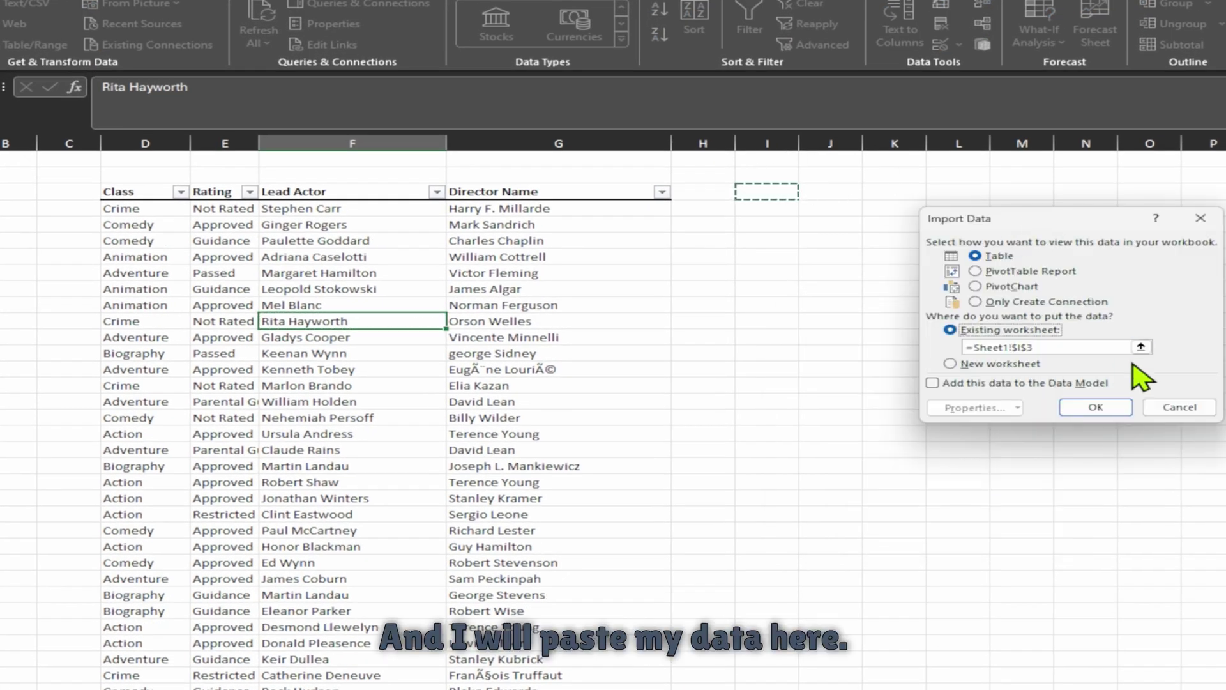
left_click(1103, 409)
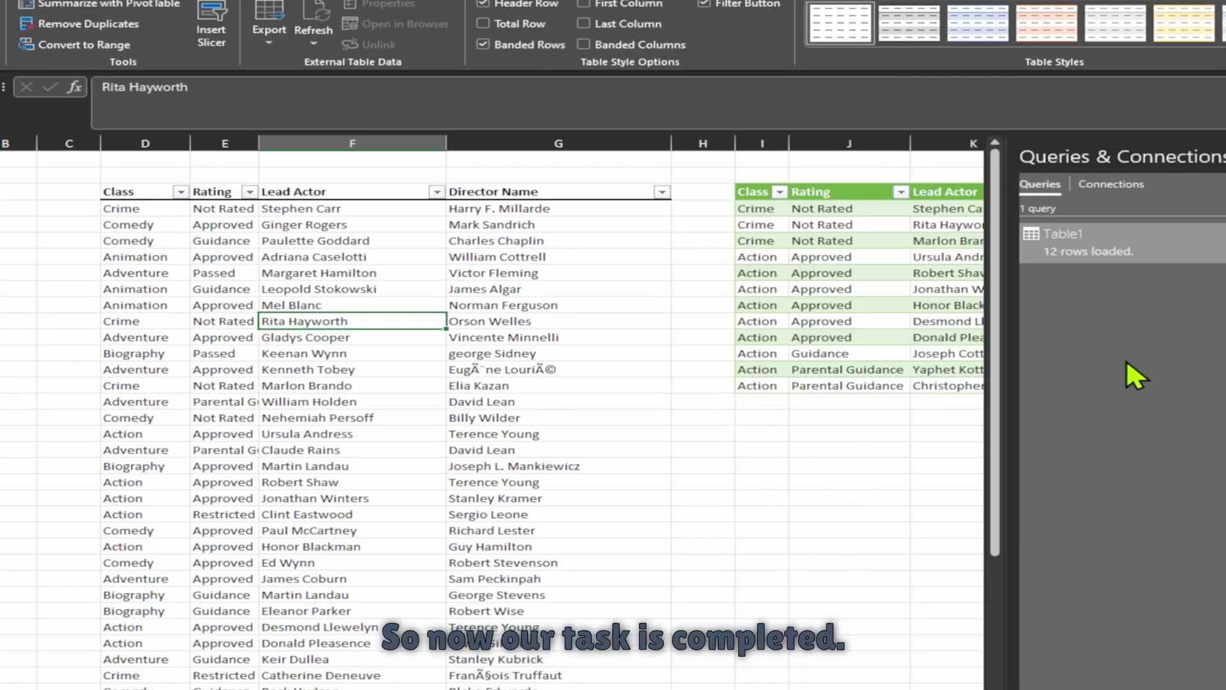